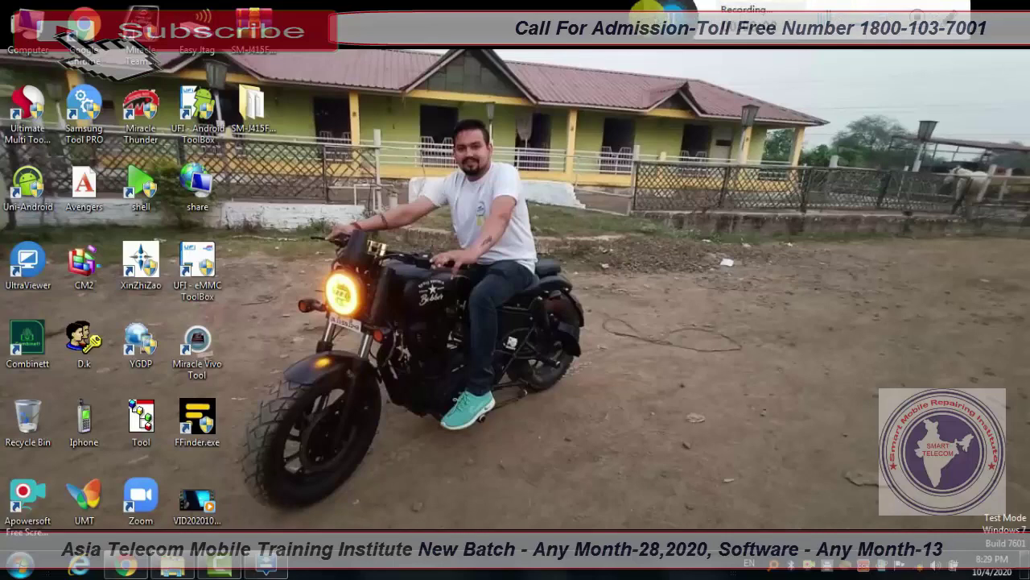
pyautogui.rightClick(556, 67)
pyautogui.click(590, 103)
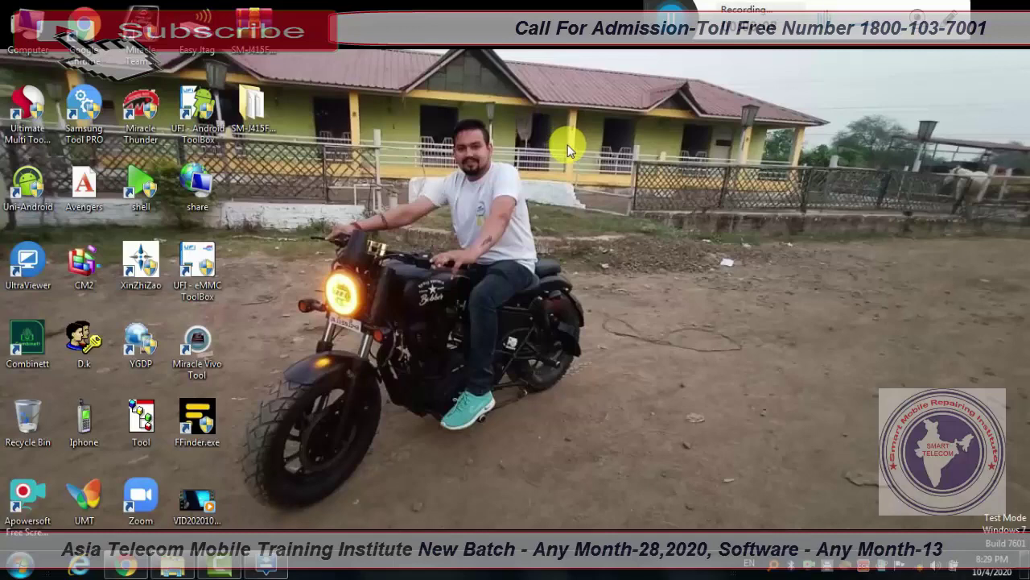
pyautogui.rightClick(524, 111)
pyautogui.rightClick(549, 155)
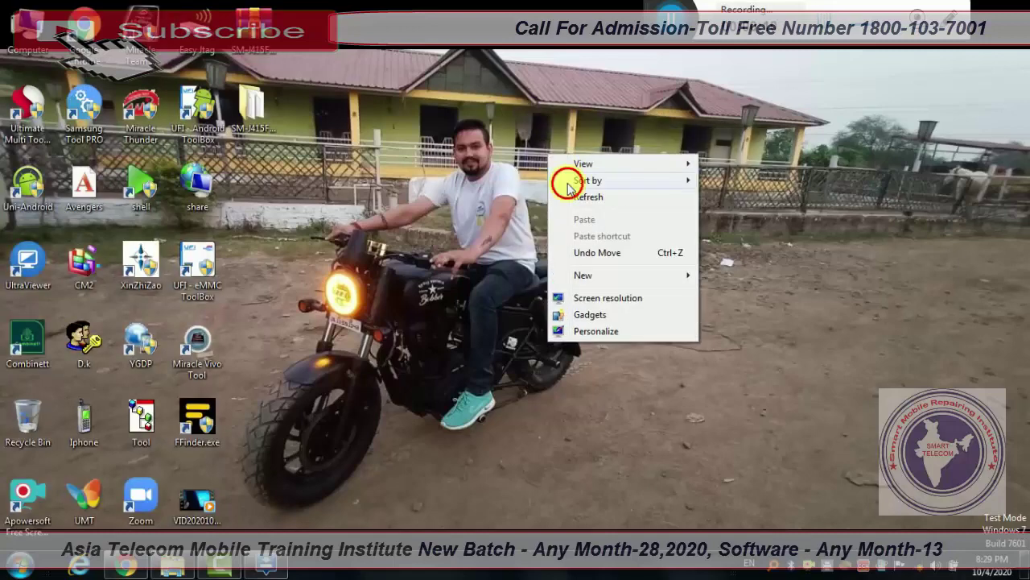
pyautogui.click(572, 193)
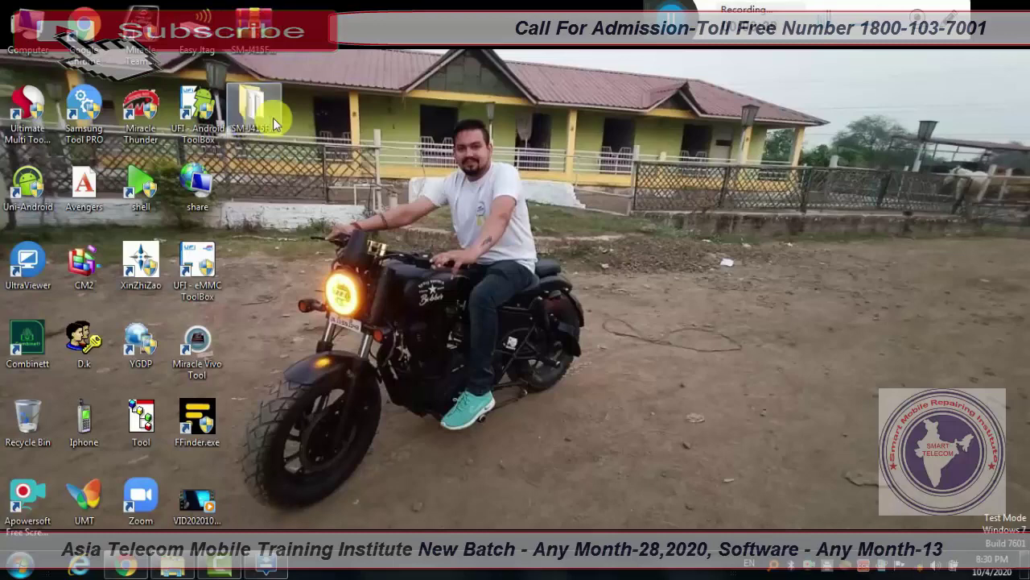
# Step: Open the SM-J415FNXXS6TBTB3-GSMSOCIAL firmware folder from the desktop, then switch to Odin3 with the folder window moved aside
pyautogui.doubleClick(257, 113)
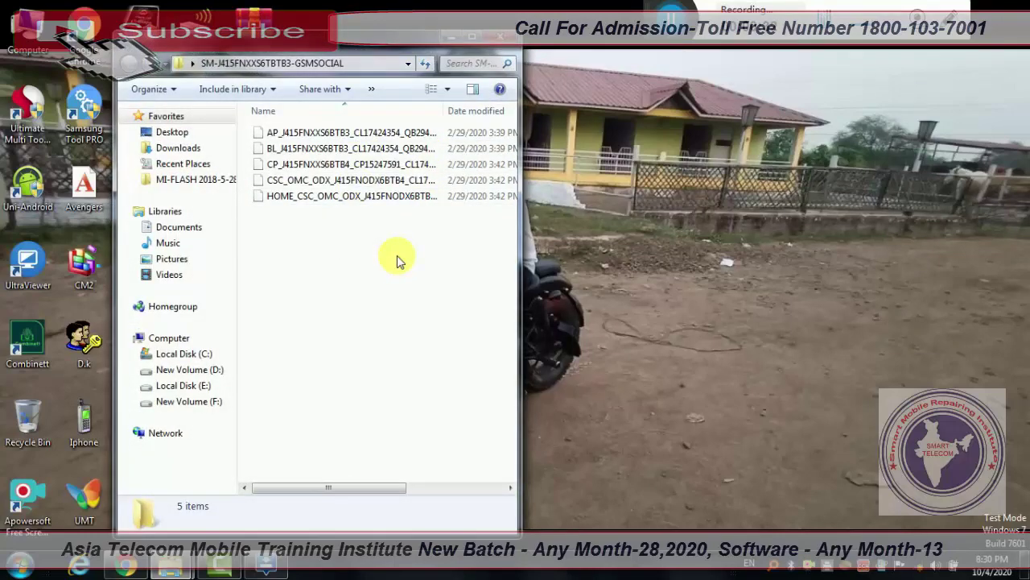
pyautogui.moveTo(397, 259); pyautogui.dragTo(336, 265)
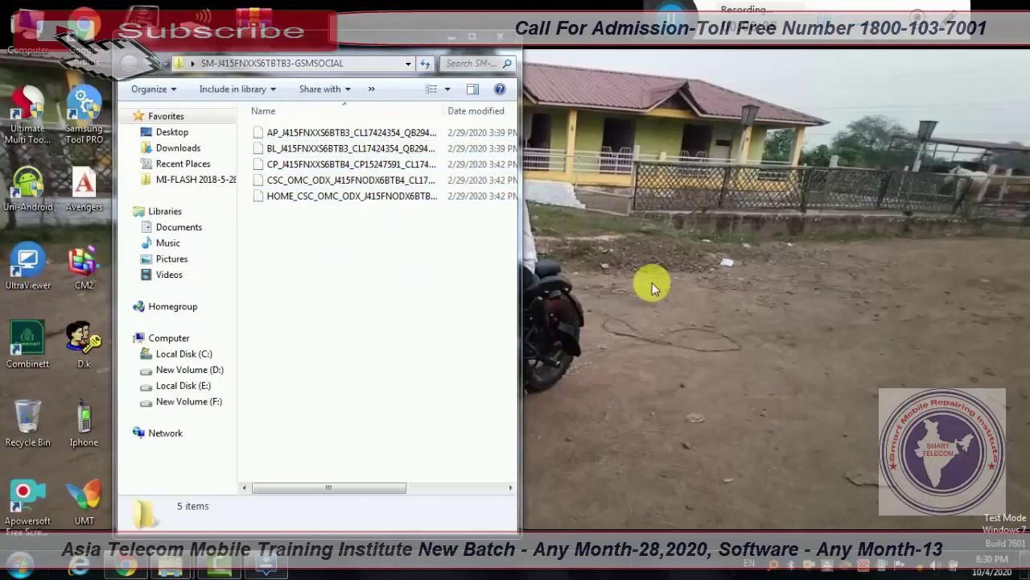
pyautogui.click(266, 566)
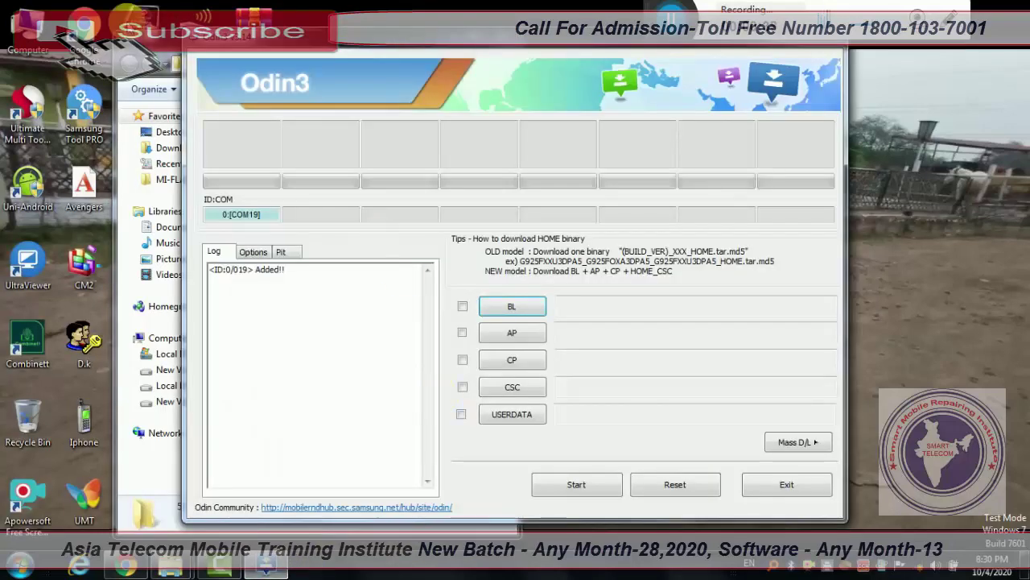
pyautogui.moveTo(145, 56); pyautogui.dragTo(78, 61)
pyautogui.click(523, 52)
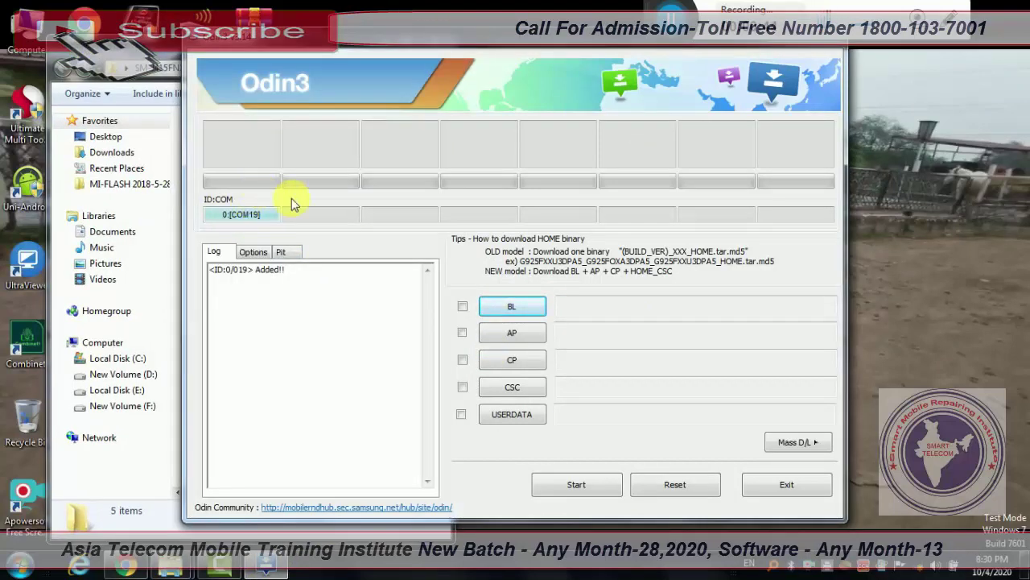
# Step: Load the BL_J415FNXXS6BTB3 file from the desktop's SM-J415FNXXS6TBTB3-GSMSOCIAL folder into the BL slot
pyautogui.click(512, 306)
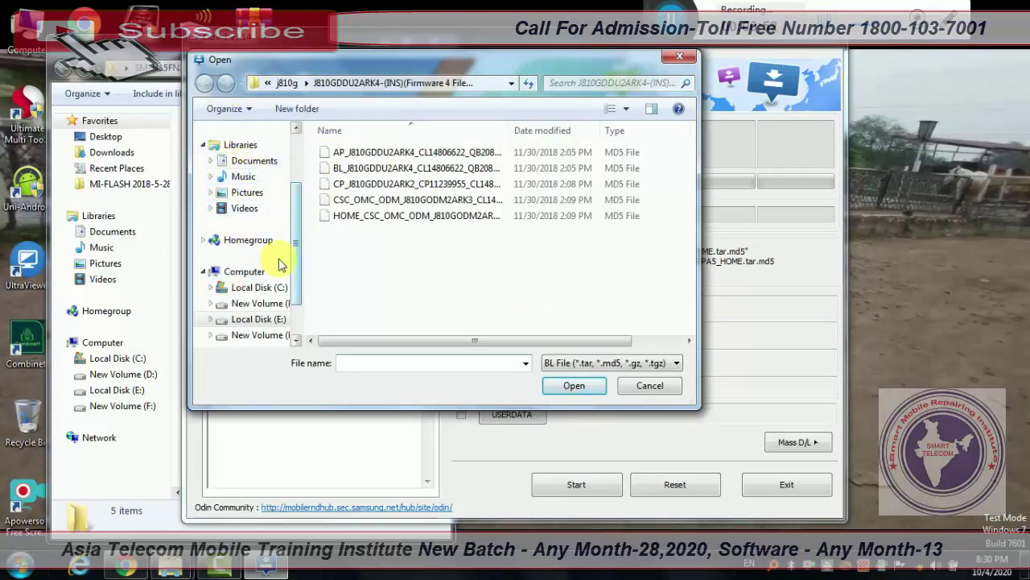
pyautogui.scroll(2, 283, 161)
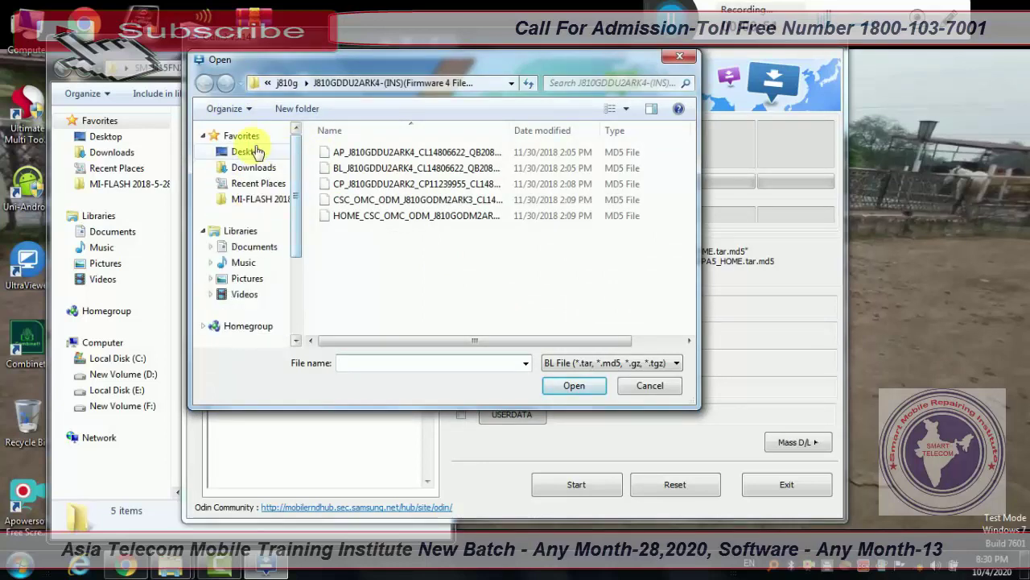
pyautogui.click(256, 152)
pyautogui.scroll(-5, 450, 186)
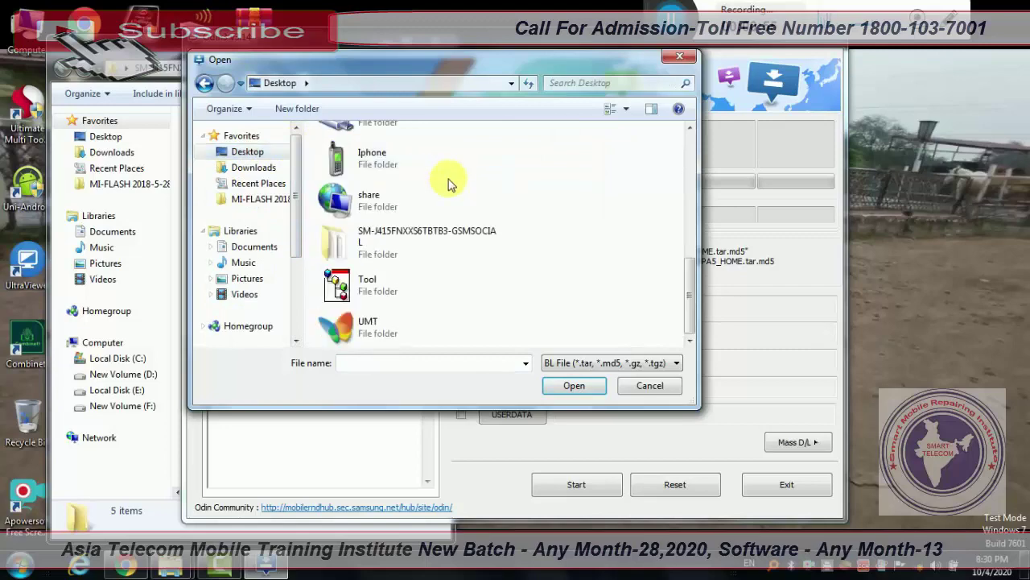
pyautogui.scroll(2, 378, 273)
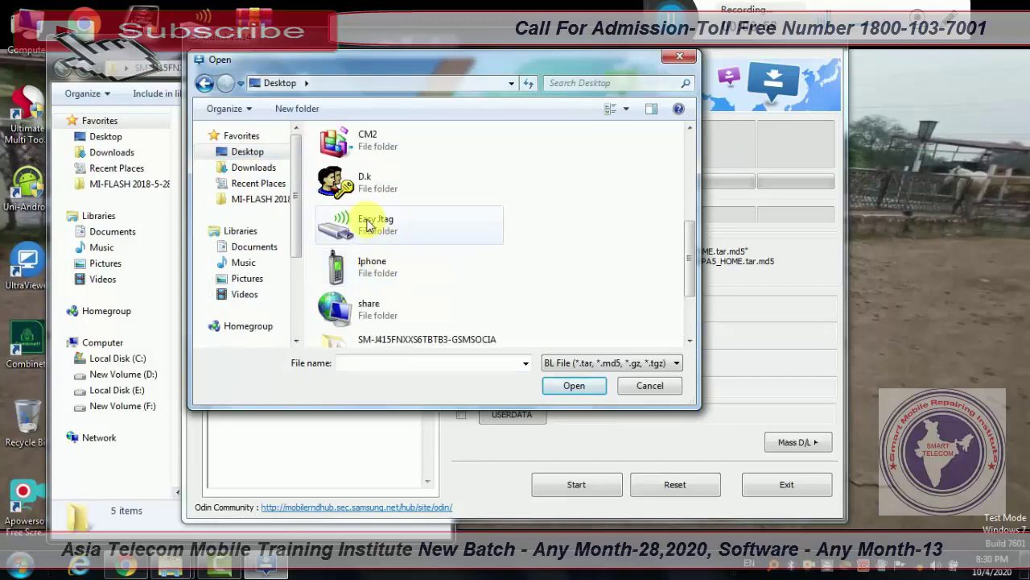
pyautogui.scroll(2, 368, 226)
pyautogui.scroll(-2, 370, 229)
pyautogui.scroll(4, 371, 231)
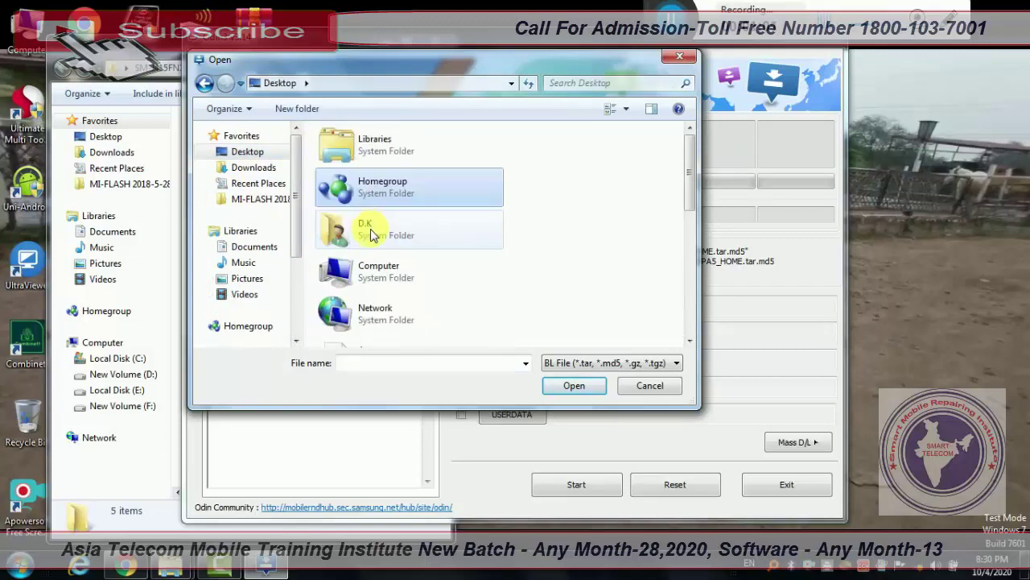
pyautogui.scroll(-5, 374, 233)
pyautogui.scroll(5, 378, 233)
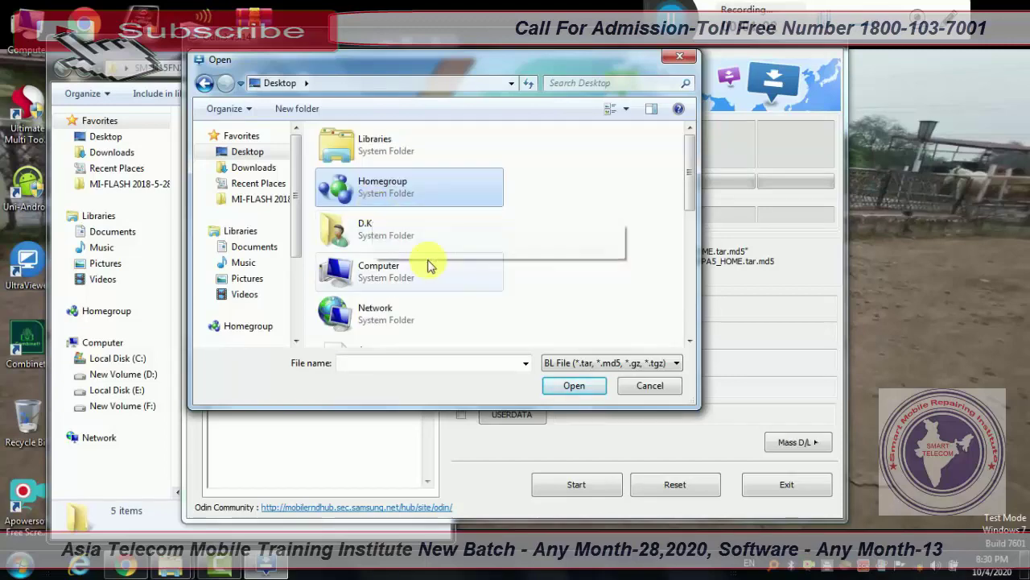
pyautogui.scroll(-5, 422, 266)
pyautogui.doubleClick(424, 242)
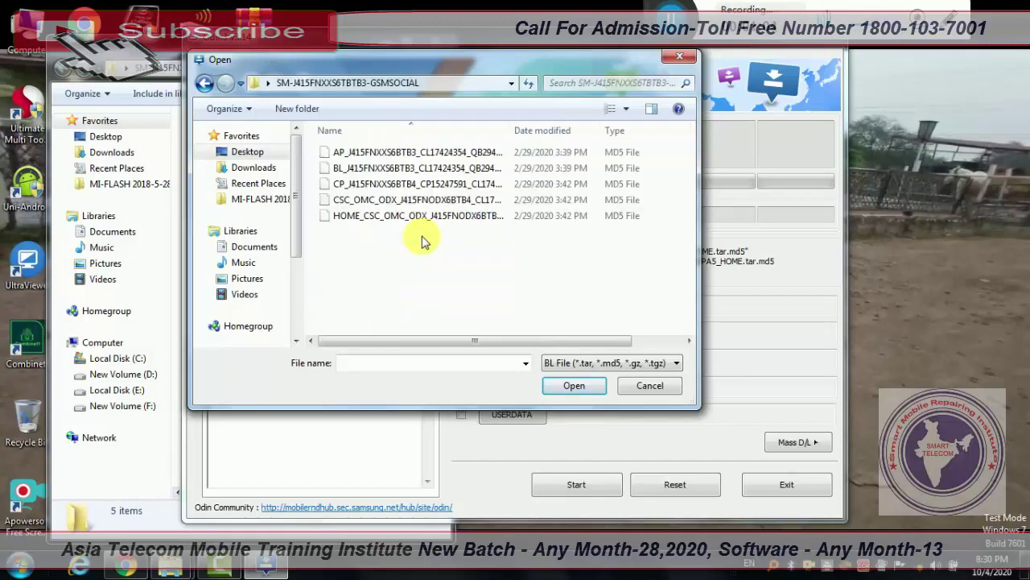
pyautogui.doubleClick(391, 167)
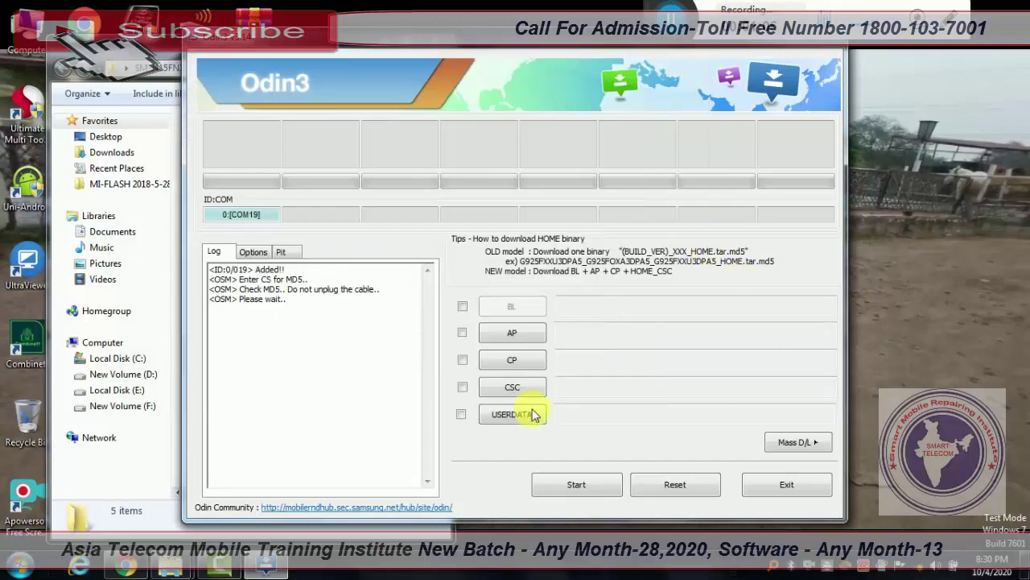
pyautogui.click(506, 330)
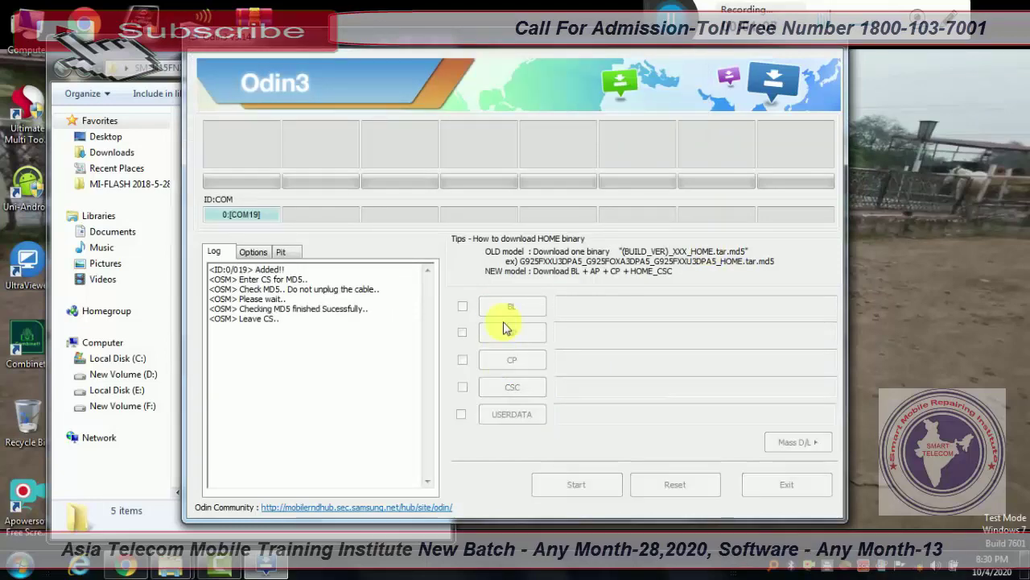
pyautogui.rightClick(876, 210)
pyautogui.click(908, 250)
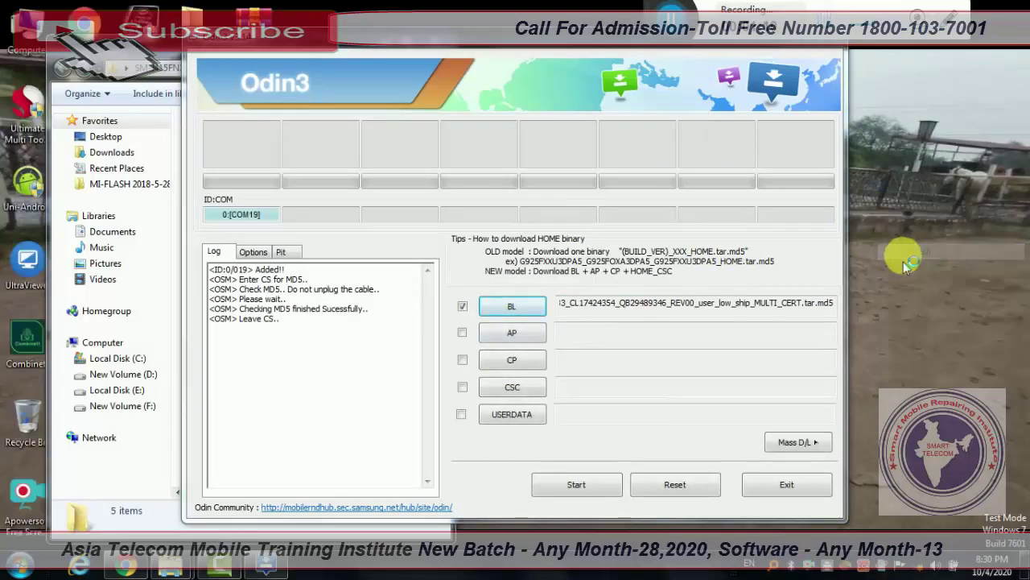
pyautogui.rightClick(910, 292)
pyautogui.click(914, 336)
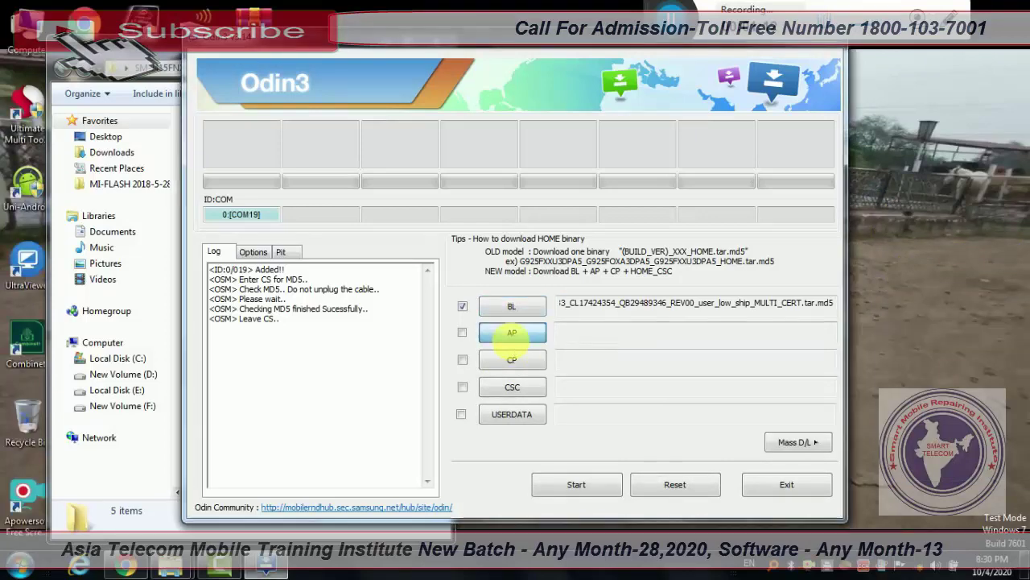
# Step: Load the AP_J415FNXXS6BTB3 firmware file into the AP slot
pyautogui.click(512, 333)
pyautogui.click(386, 155)
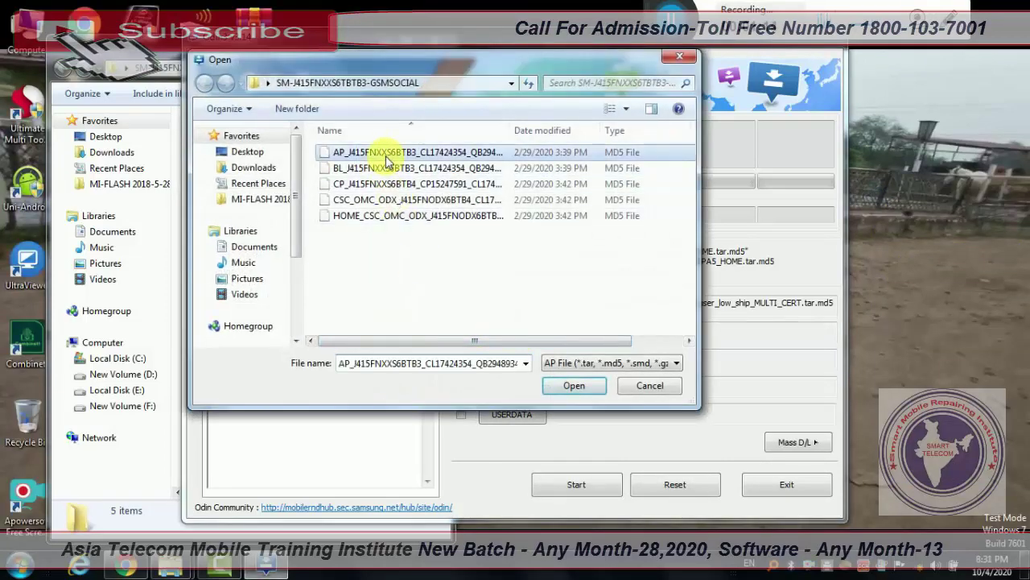
pyautogui.doubleClick(386, 155)
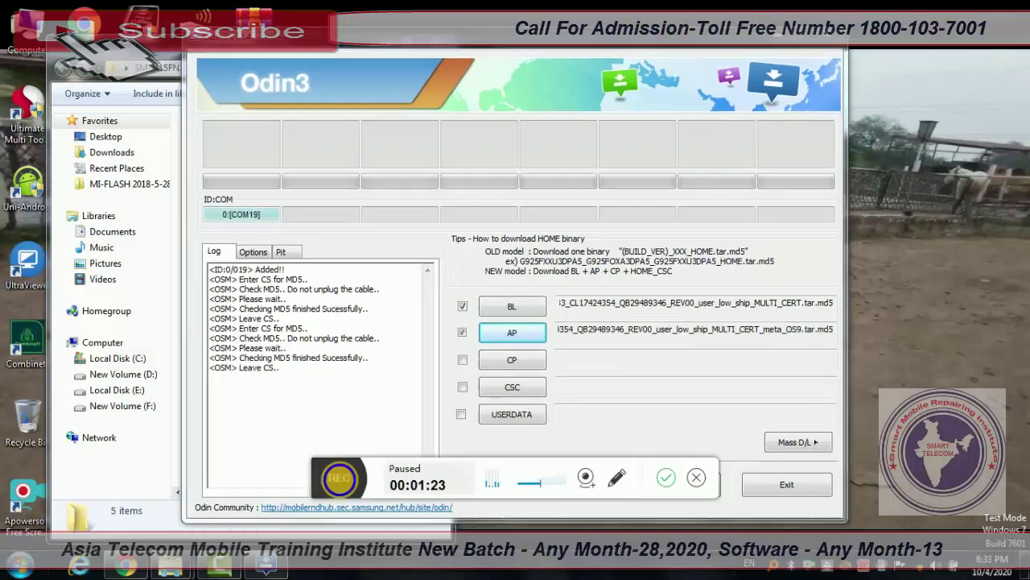
pyautogui.click(371, 478)
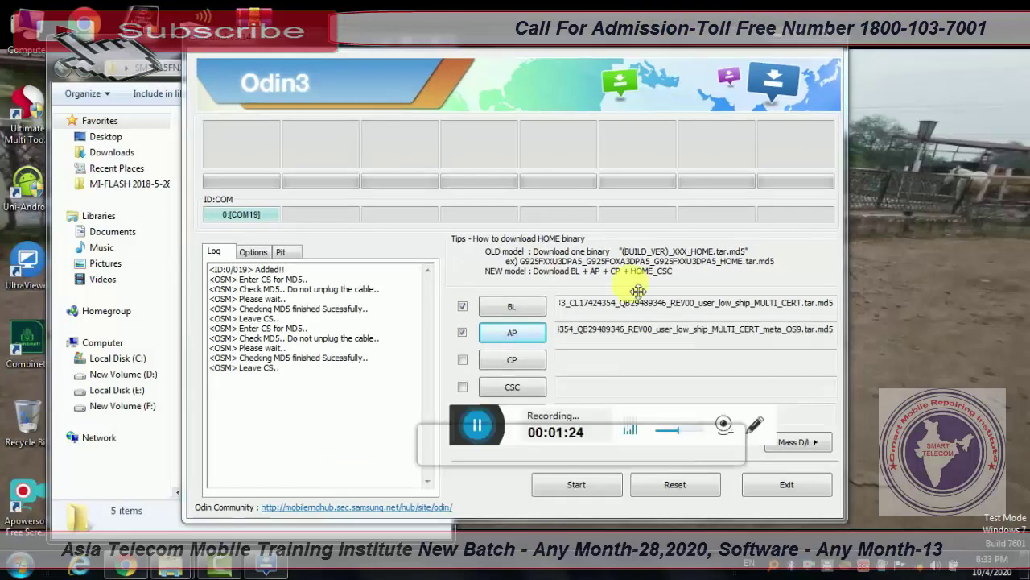
# Step: Load the CP_J415FNXXS6BTB4 file into the CP slot and the CSC_OMC_ODX_J415FNODX6BTB4 file into the CSC slot
pyautogui.click(532, 362)
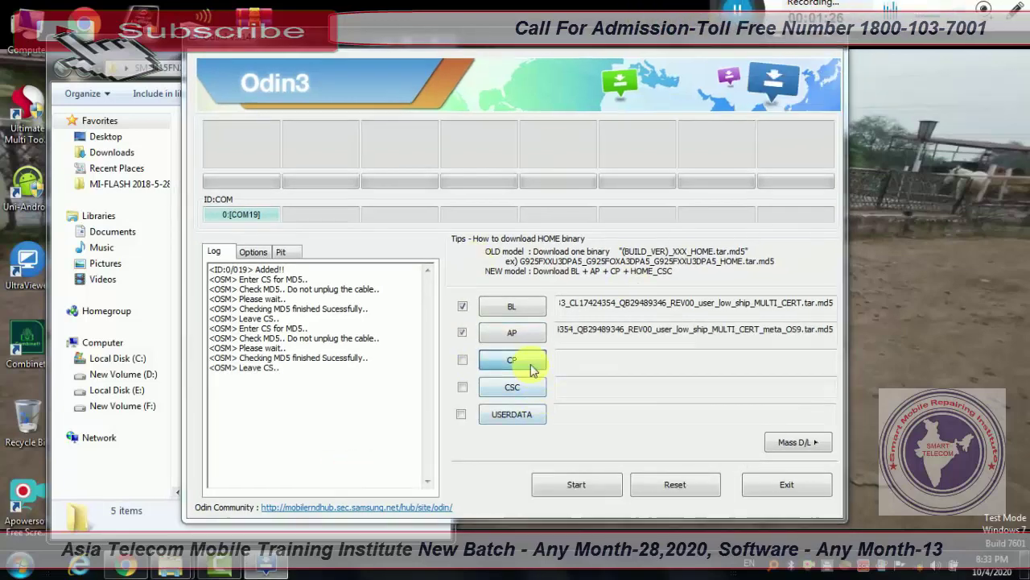
pyautogui.doubleClick(354, 183)
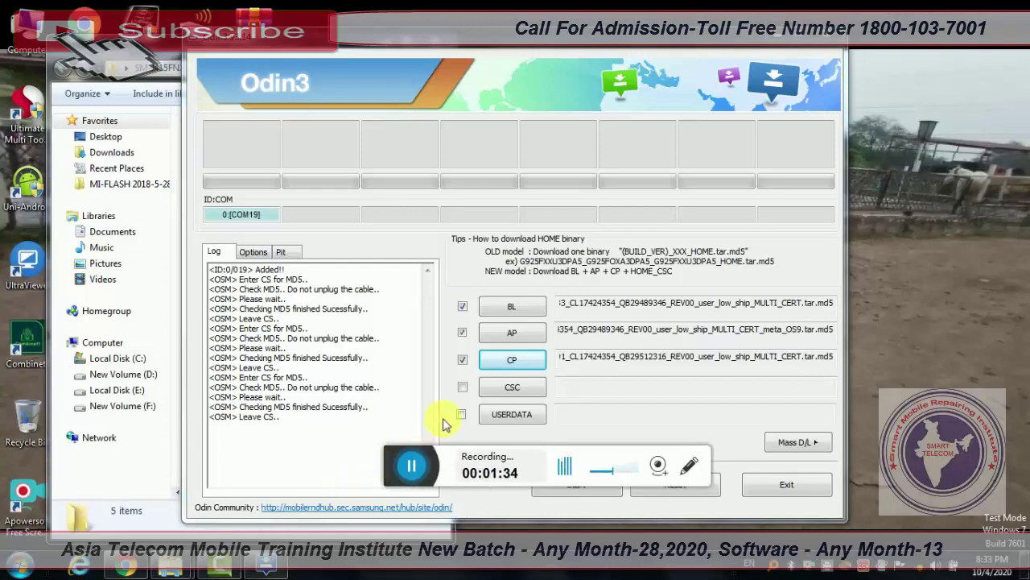
pyautogui.click(501, 387)
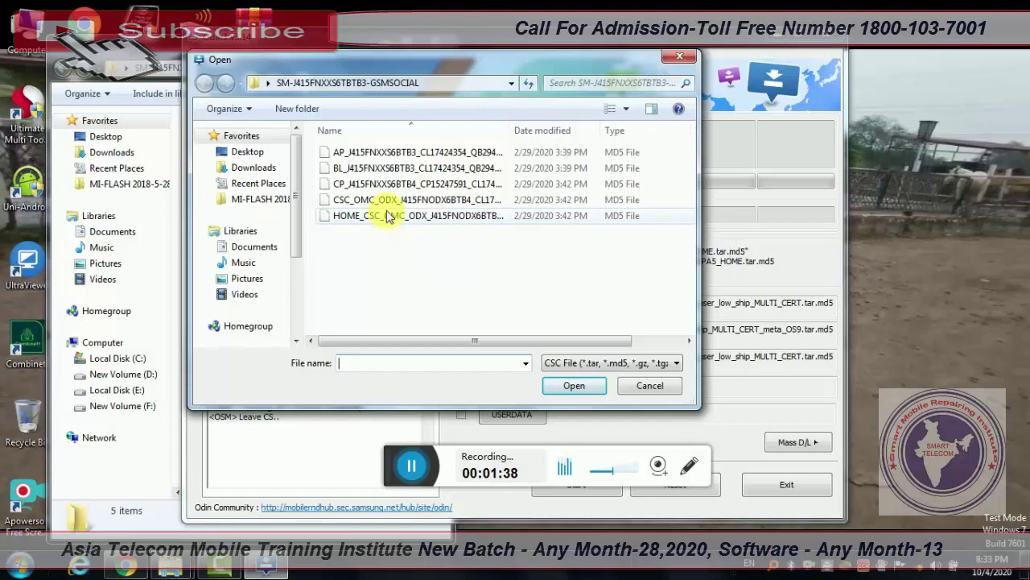
pyautogui.doubleClick(387, 200)
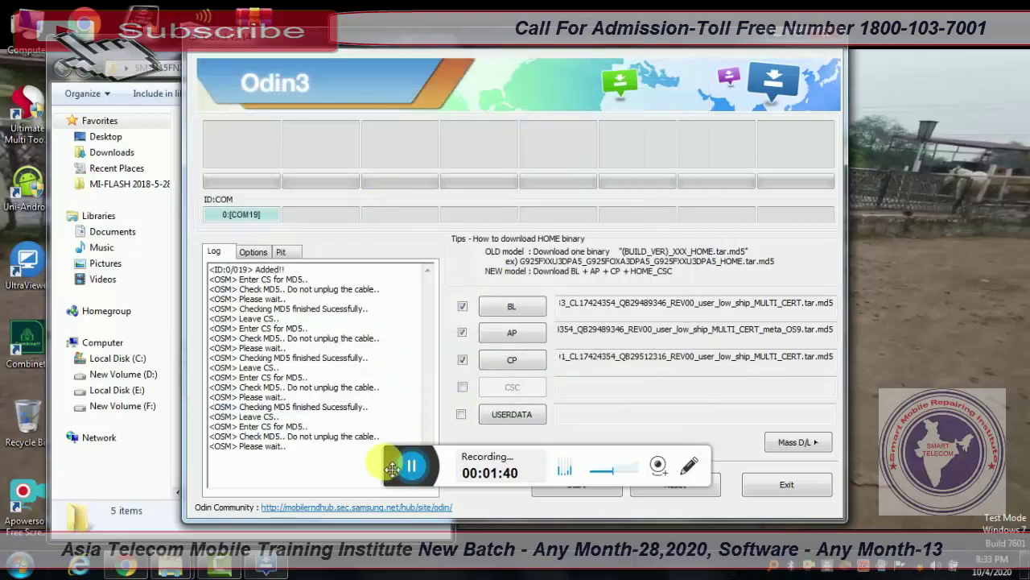
pyautogui.moveTo(392, 468); pyautogui.dragTo(616, 65)
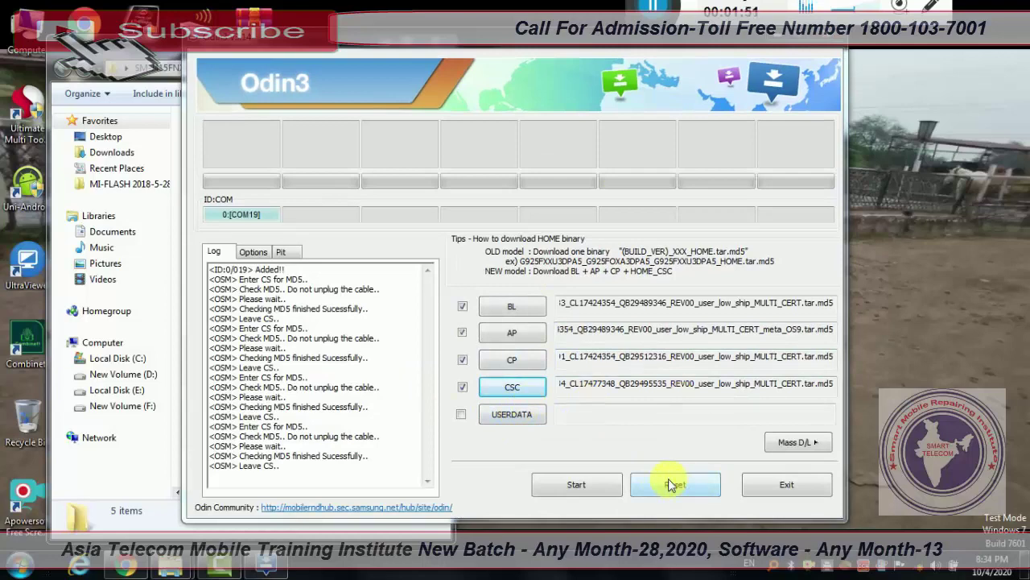
# Step: Start flashing the loaded BL, AP, CP and CSC files to the connected phone, and minimize the firmware folder window
pyautogui.click(578, 486)
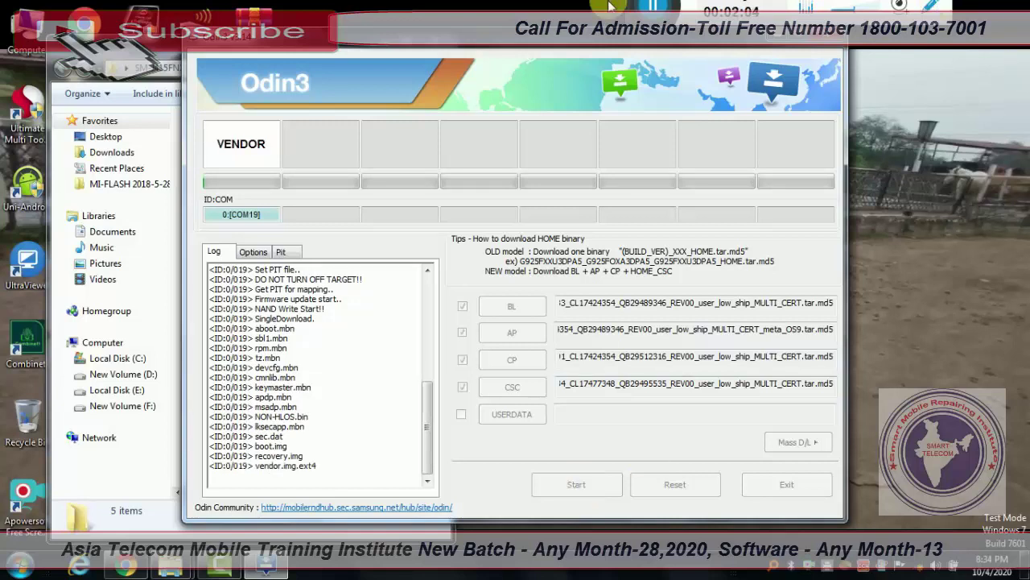
pyautogui.click(171, 56)
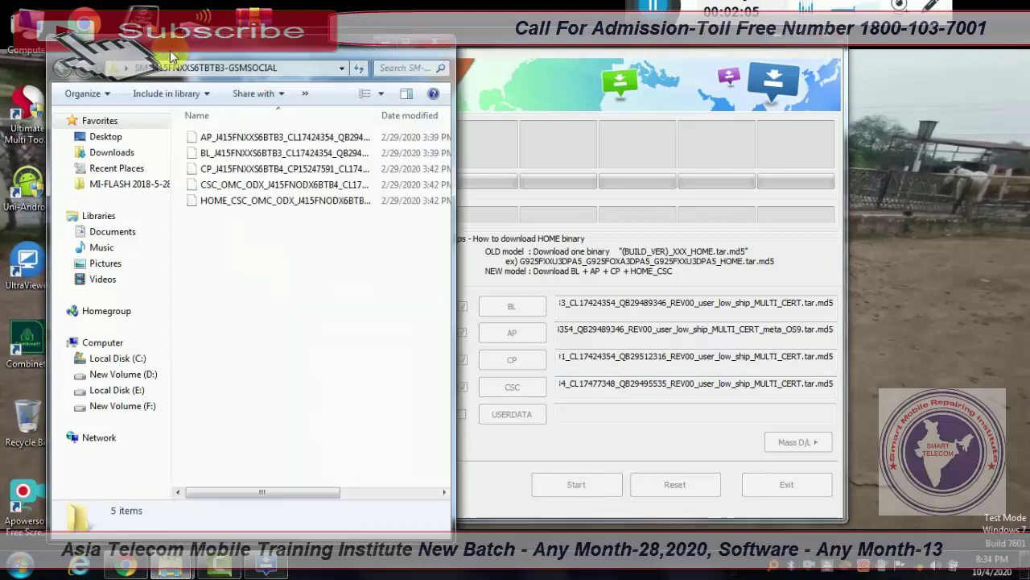
pyautogui.click(386, 42)
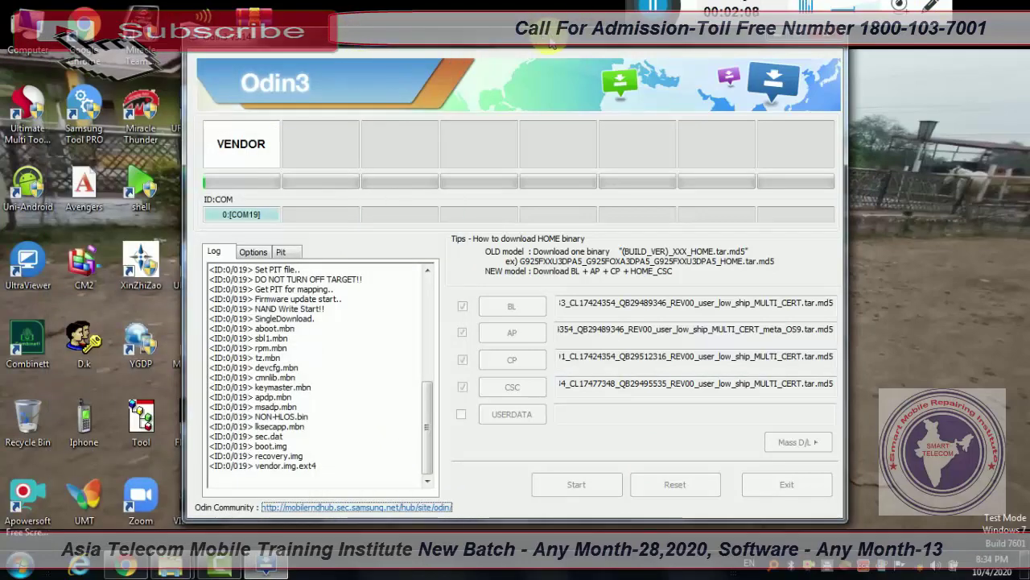
pyautogui.moveTo(541, 46); pyautogui.dragTo(573, 48)
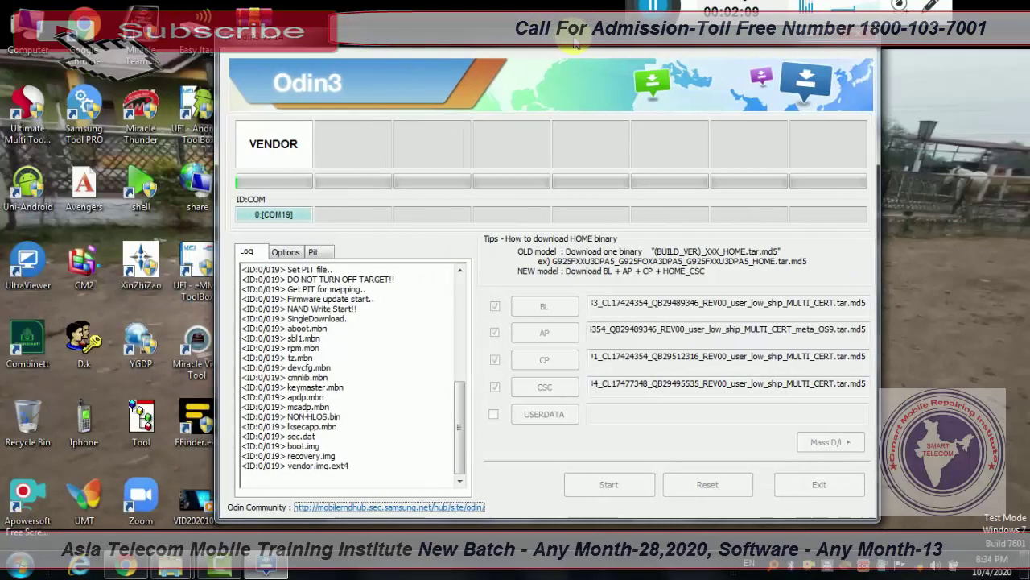
pyautogui.rightClick(990, 205)
pyautogui.click(984, 245)
pyautogui.rightClick(982, 247)
pyautogui.click(973, 291)
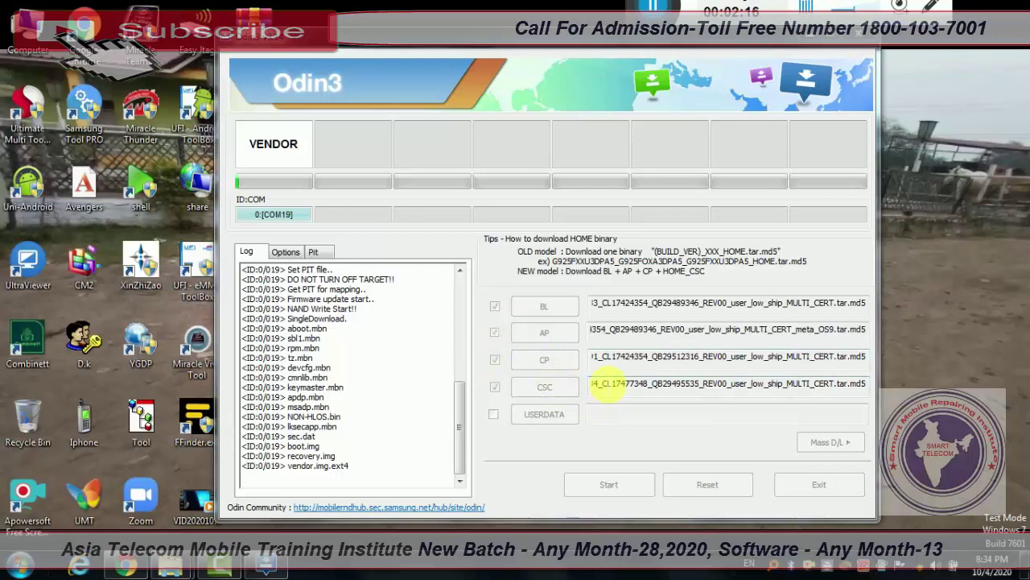
pyautogui.rightClick(1012, 174)
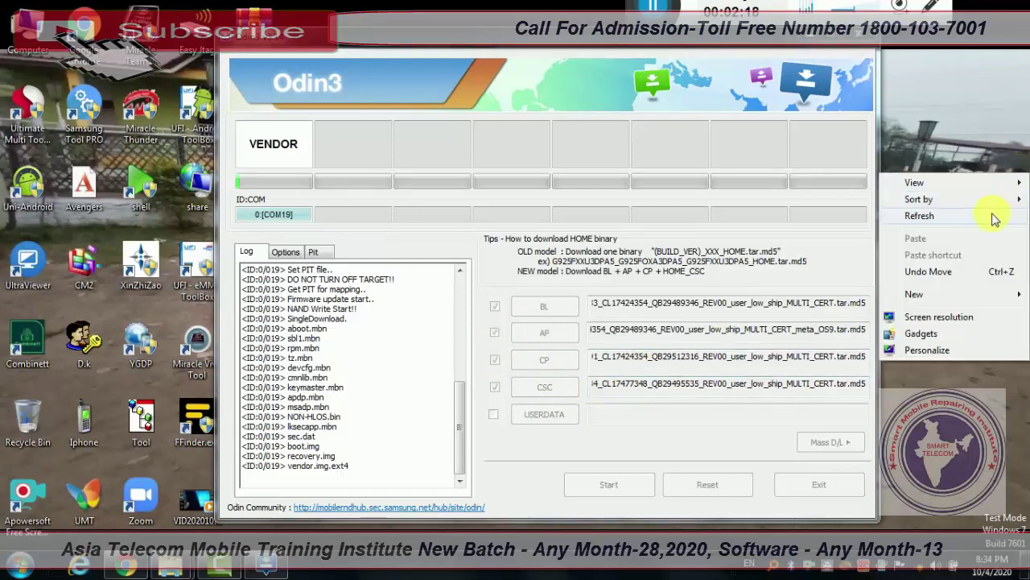
pyautogui.click(994, 217)
pyautogui.rightClick(986, 223)
pyautogui.click(972, 262)
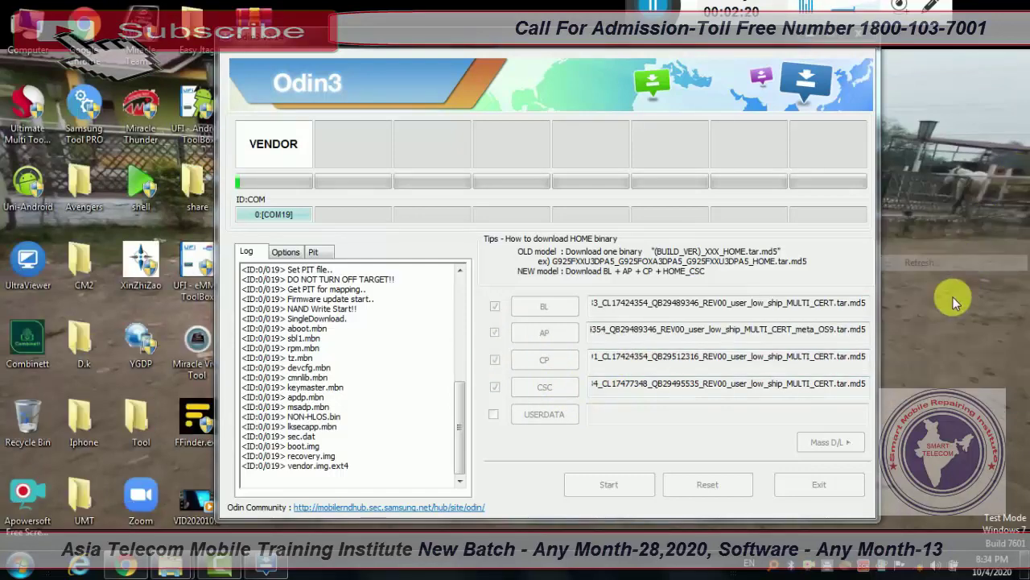
pyautogui.rightClick(952, 302)
pyautogui.click(943, 302)
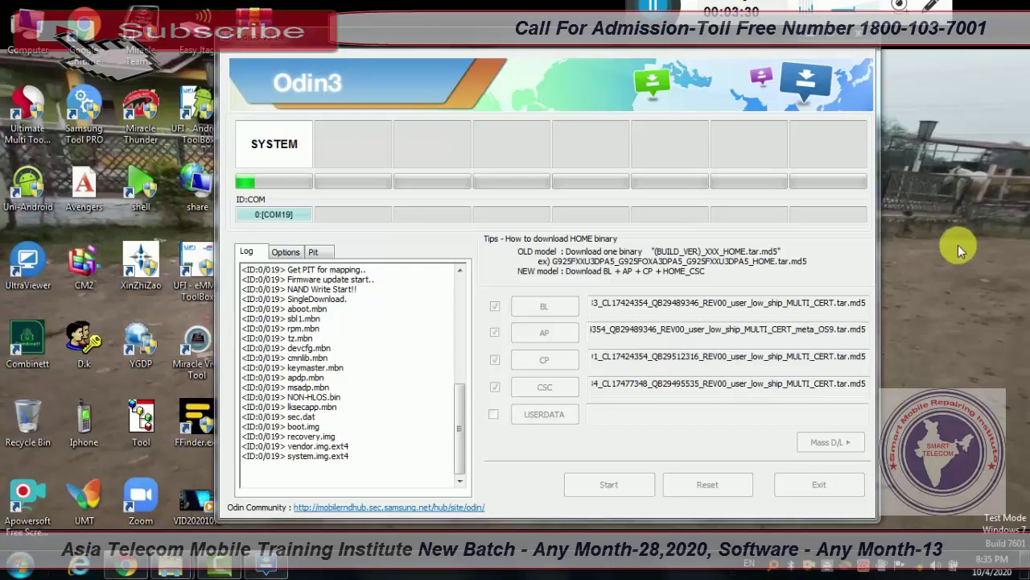
pyautogui.rightClick(950, 132)
pyautogui.rightClick(937, 183)
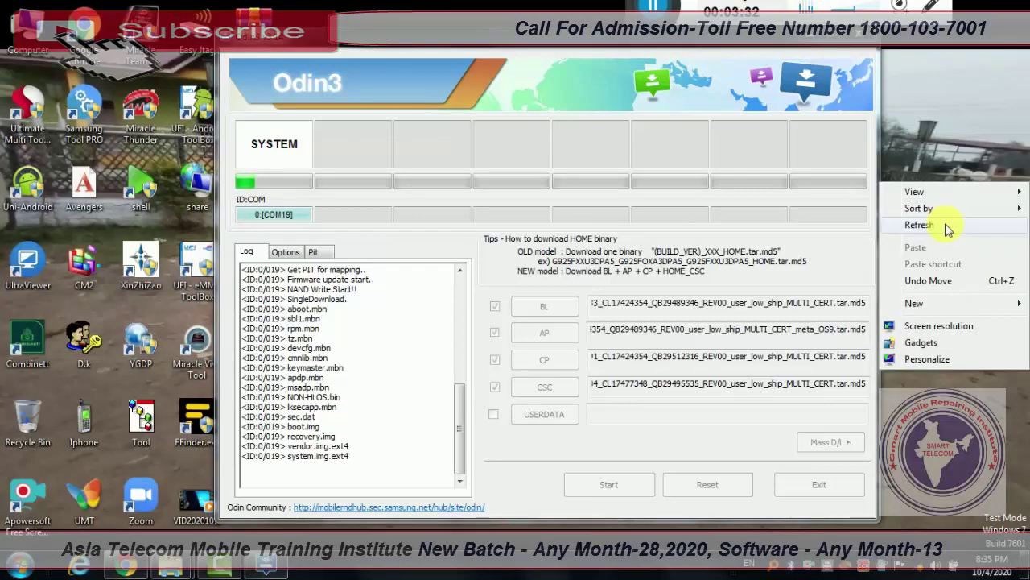
pyautogui.click(948, 227)
pyautogui.rightClick(942, 255)
pyautogui.click(942, 294)
pyautogui.rightClick(938, 300)
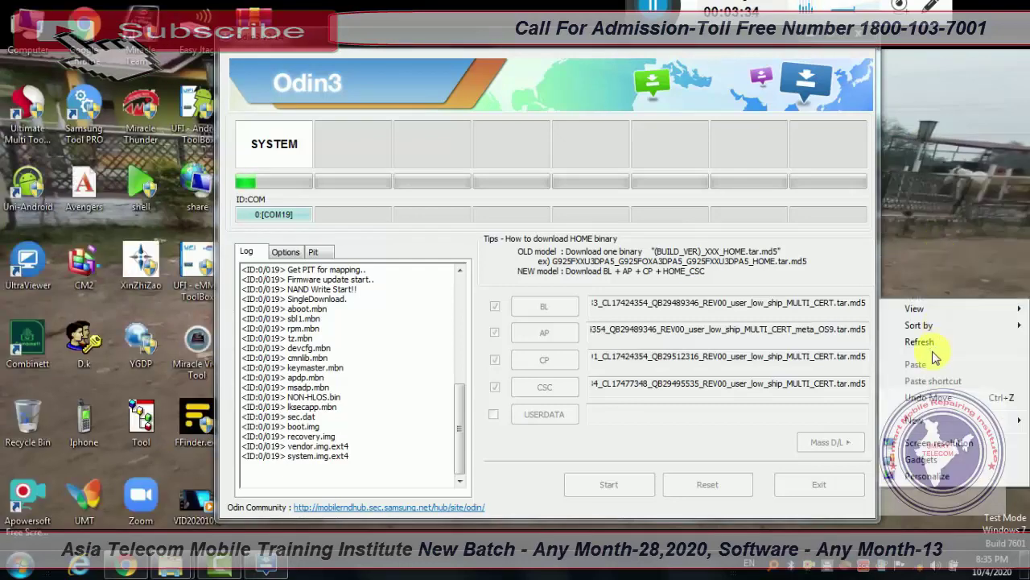
pyautogui.click(936, 344)
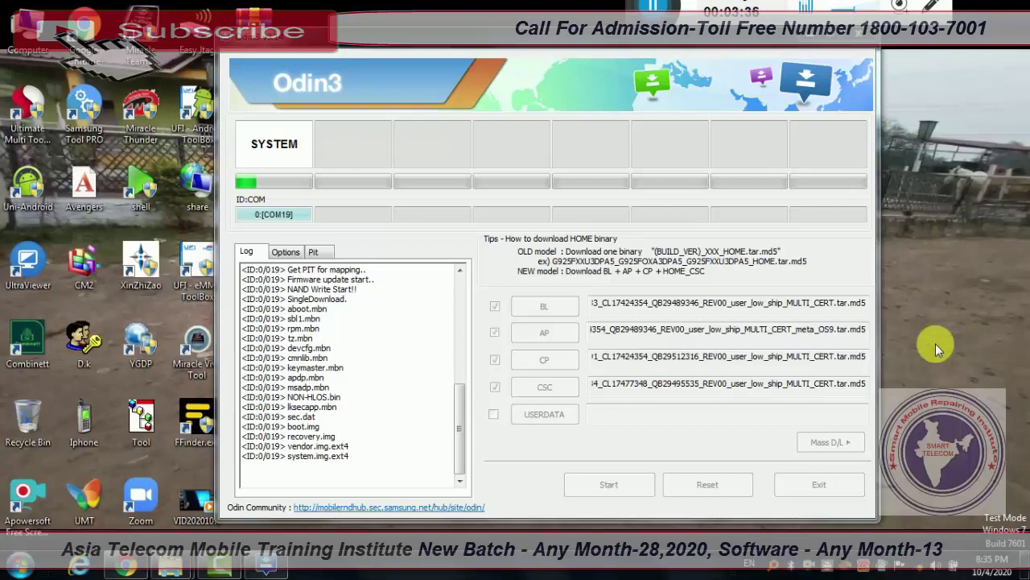
pyautogui.rightClick(940, 238)
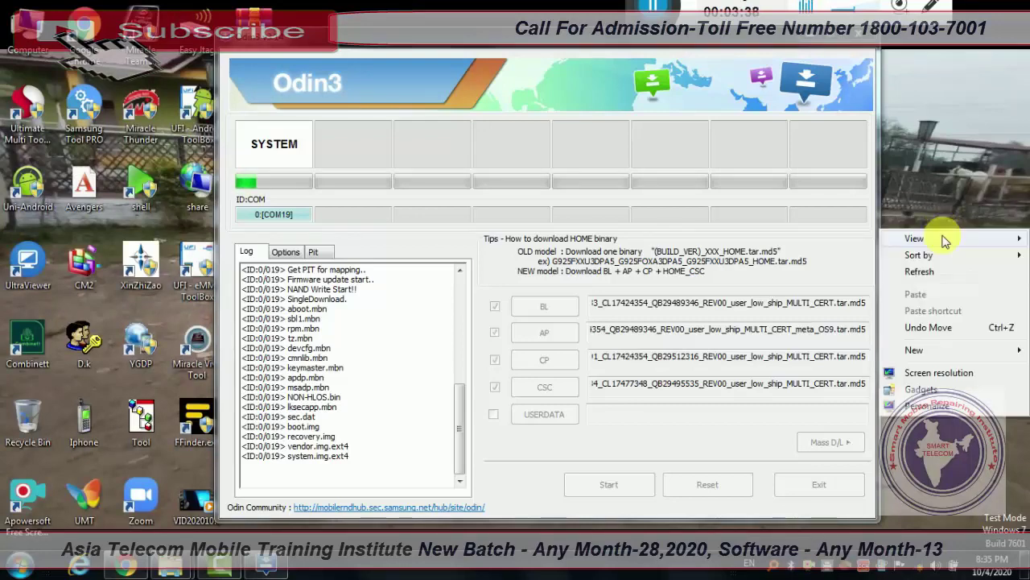
pyautogui.click(942, 271)
pyautogui.rightClick(934, 282)
pyautogui.click(933, 319)
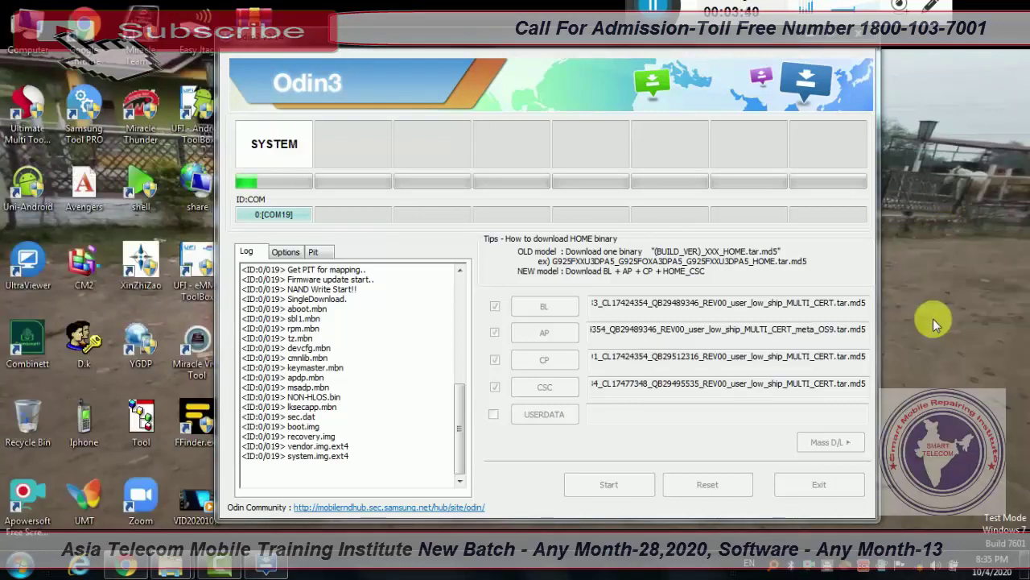
pyautogui.rightClick(938, 229)
pyautogui.click(958, 262)
pyautogui.rightClick(957, 272)
pyautogui.click(951, 306)
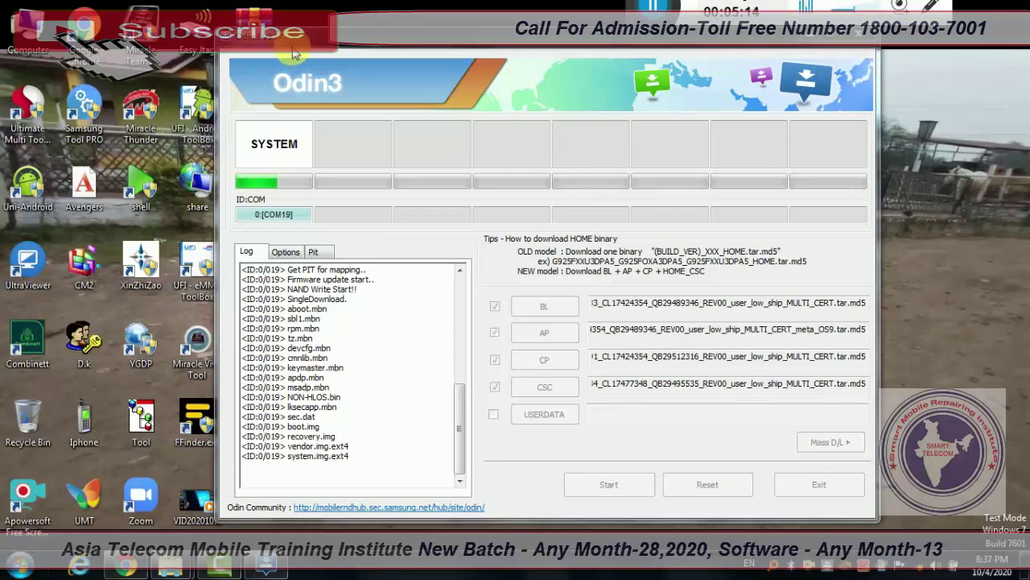
# Step: Move the Odin3 window clear of the desktop's SM-J415F firmware folder, then view the folder's firmware files and close it
pyautogui.click(320, 52)
pyautogui.moveTo(320, 51); pyautogui.dragTo(382, 71)
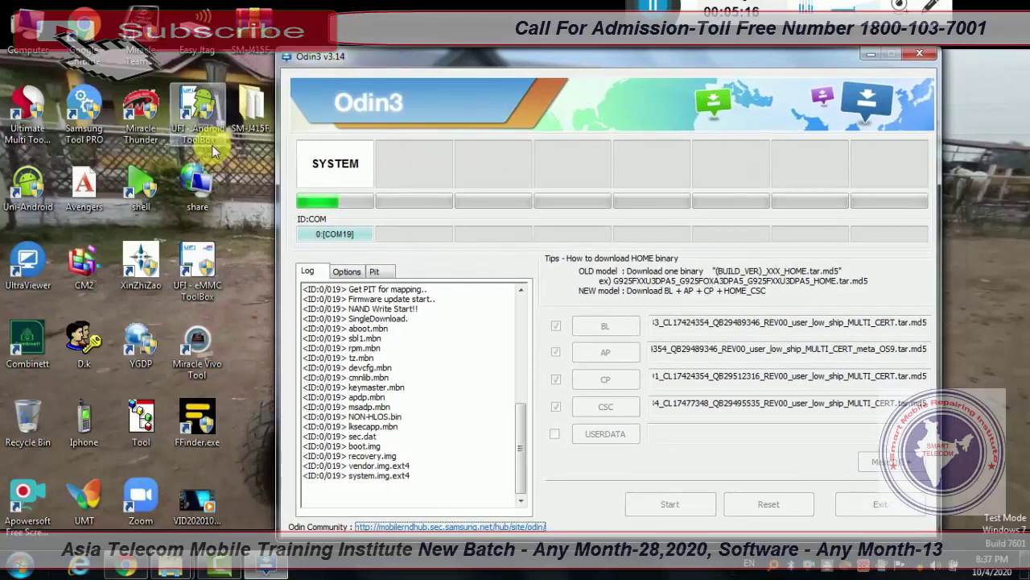
pyautogui.doubleClick(265, 115)
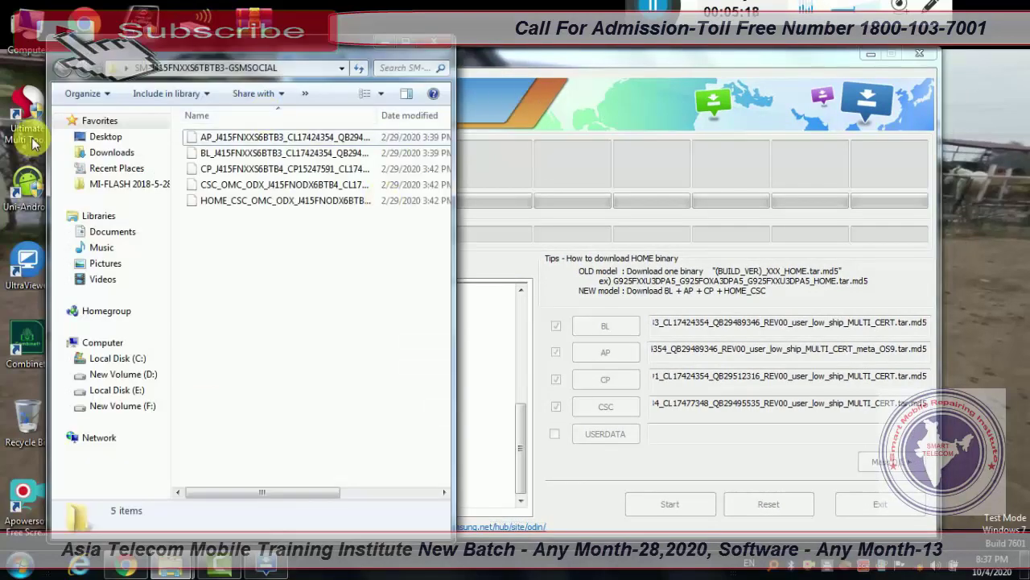
pyautogui.hotkey('alt', 'F4')
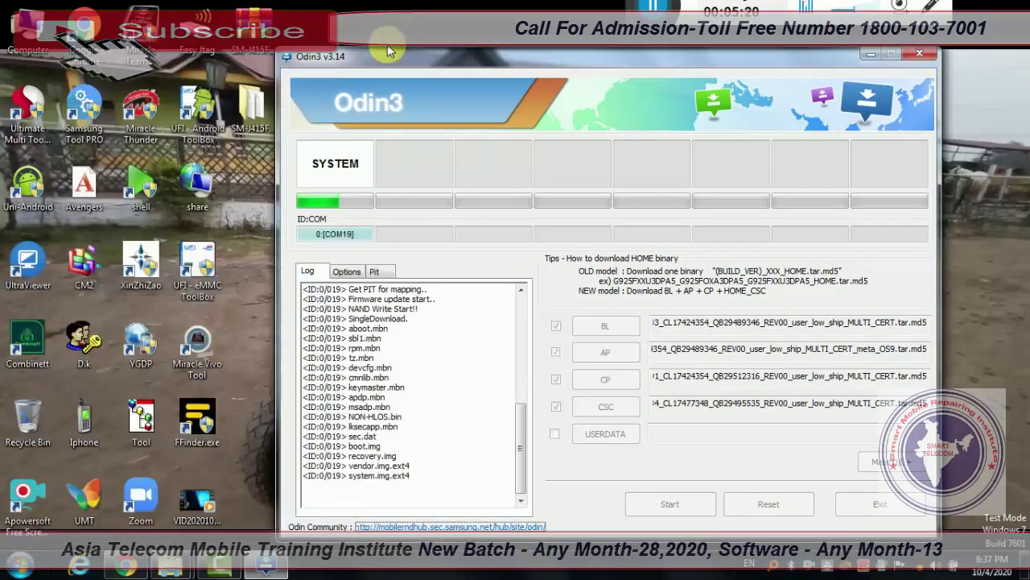
pyautogui.click(255, 24)
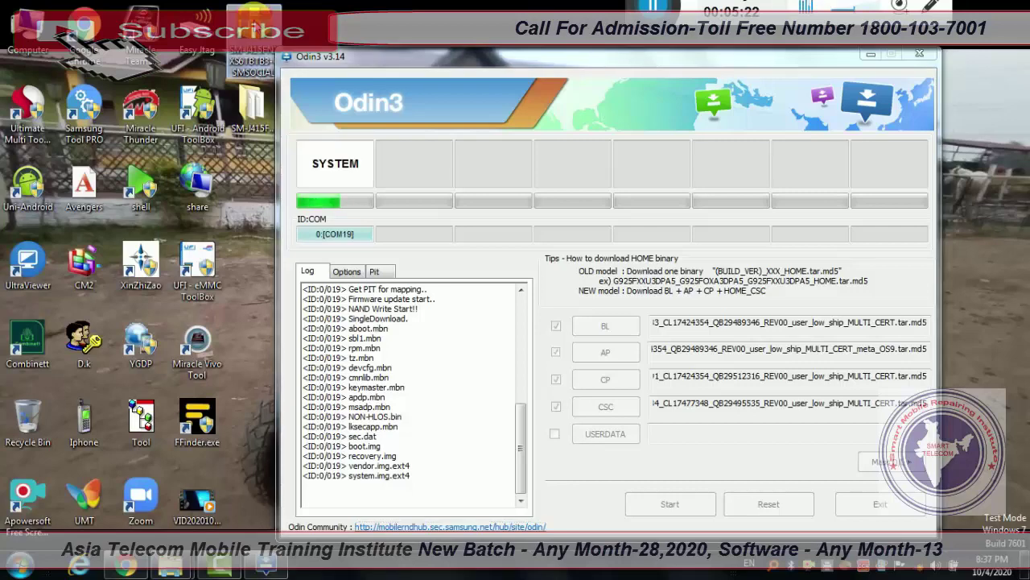
pyautogui.rightClick(354, 7)
pyautogui.press('Escape')
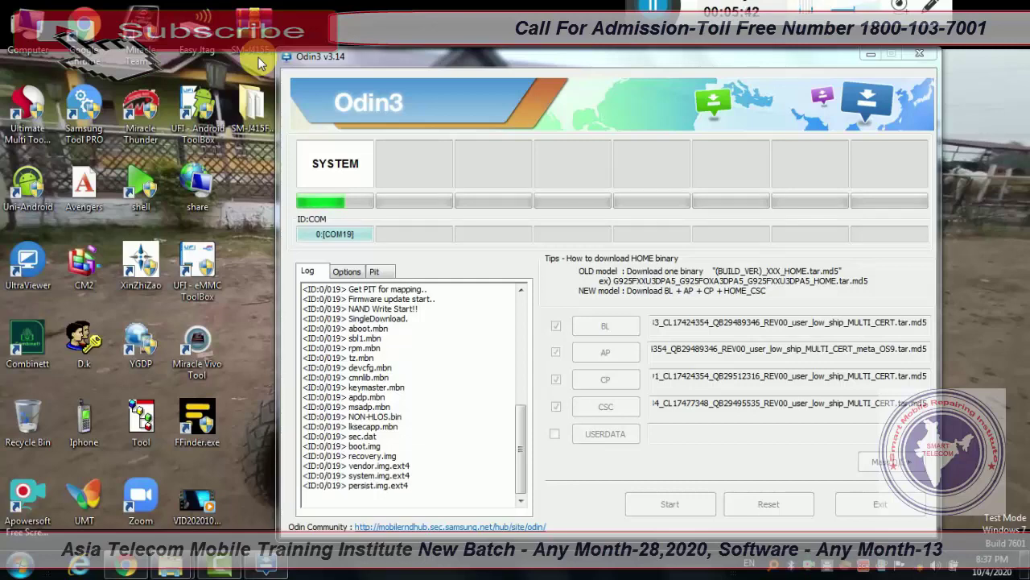
pyautogui.rightClick(456, 3)
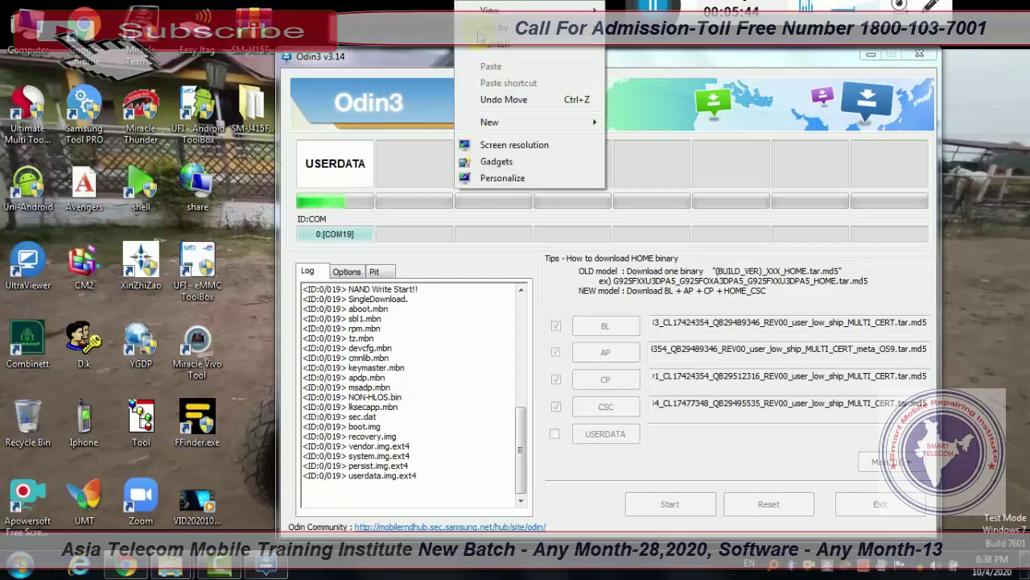
pyautogui.click(481, 44)
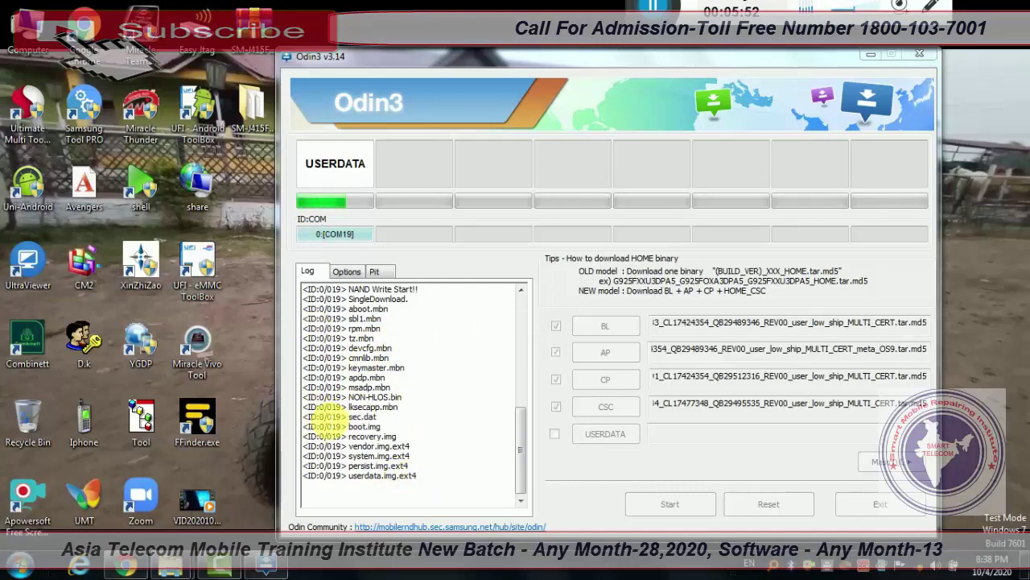
pyautogui.rightClick(452, 6)
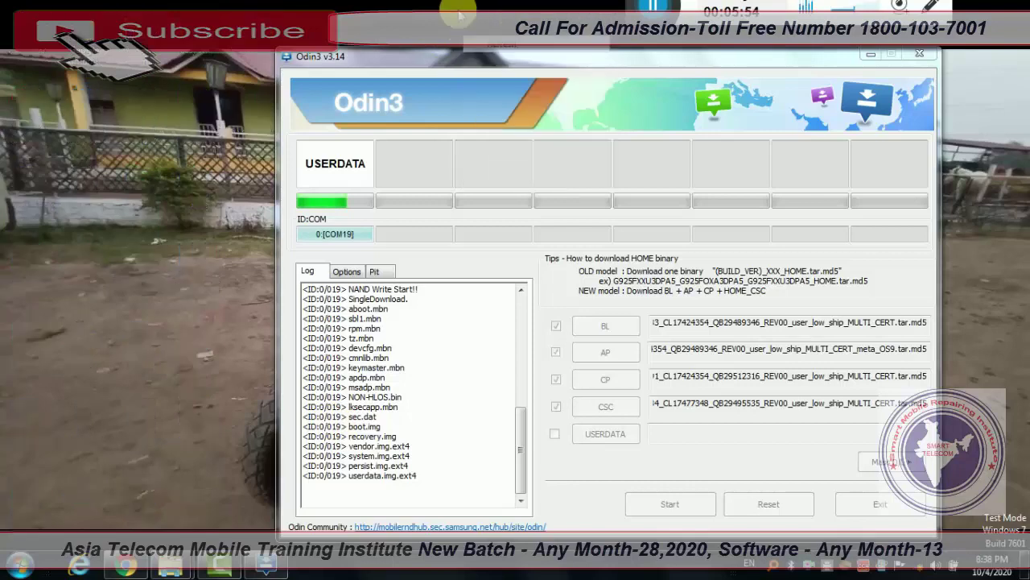
pyautogui.rightClick(439, 6)
pyautogui.rightClick(443, 18)
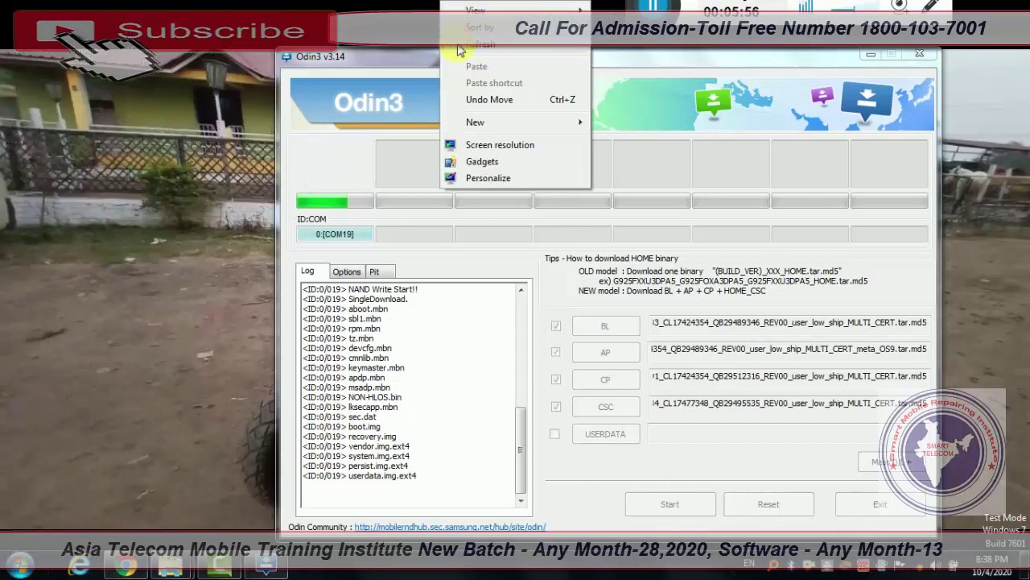
pyautogui.rightClick(433, 21)
pyautogui.click(433, 32)
pyautogui.rightClick(427, 40)
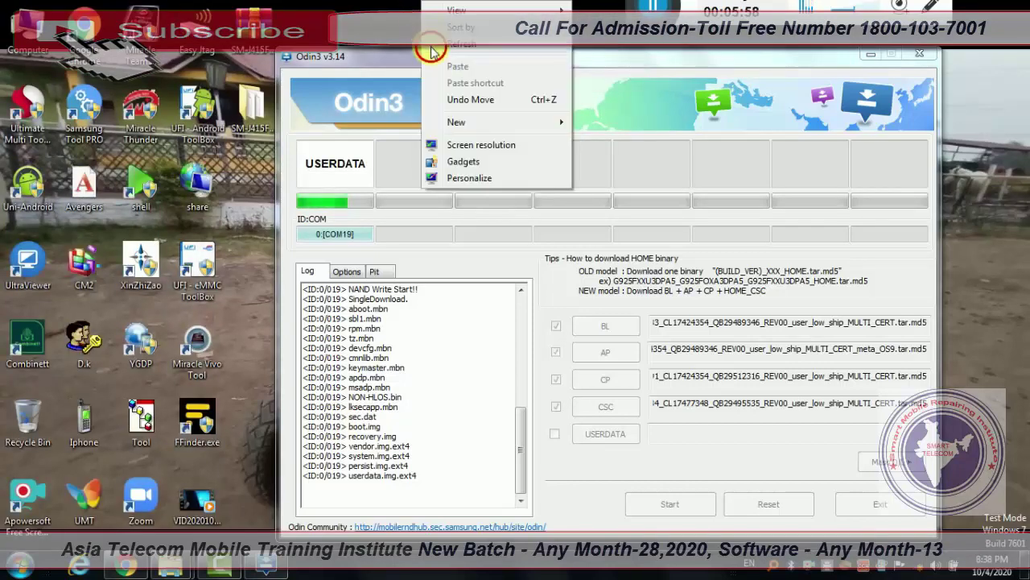
pyautogui.click(439, 8)
pyautogui.rightClick(440, 8)
pyautogui.click(439, 8)
pyautogui.rightClick(450, 6)
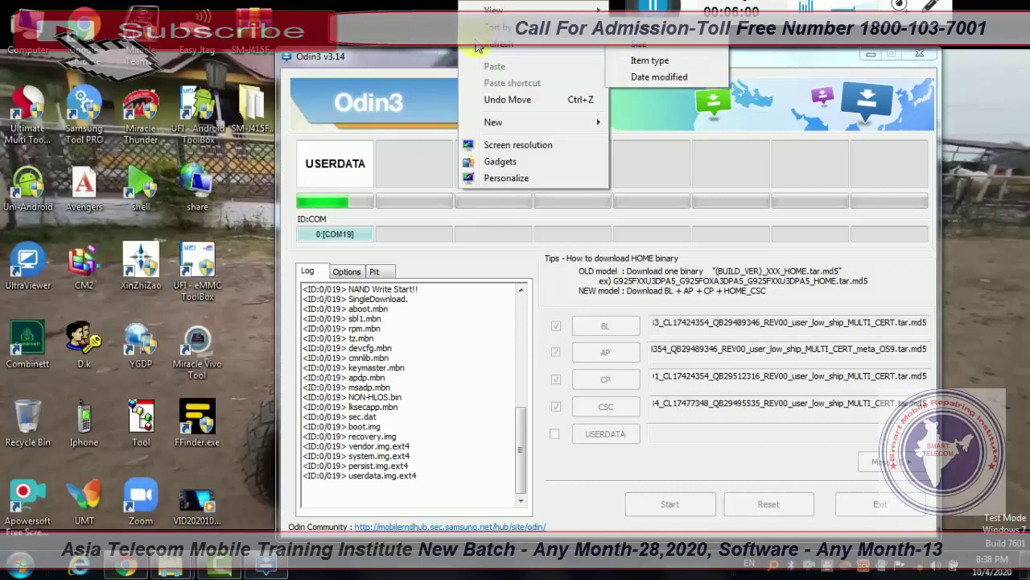
pyautogui.click(440, 6)
pyautogui.rightClick(440, 6)
pyautogui.click(475, 52)
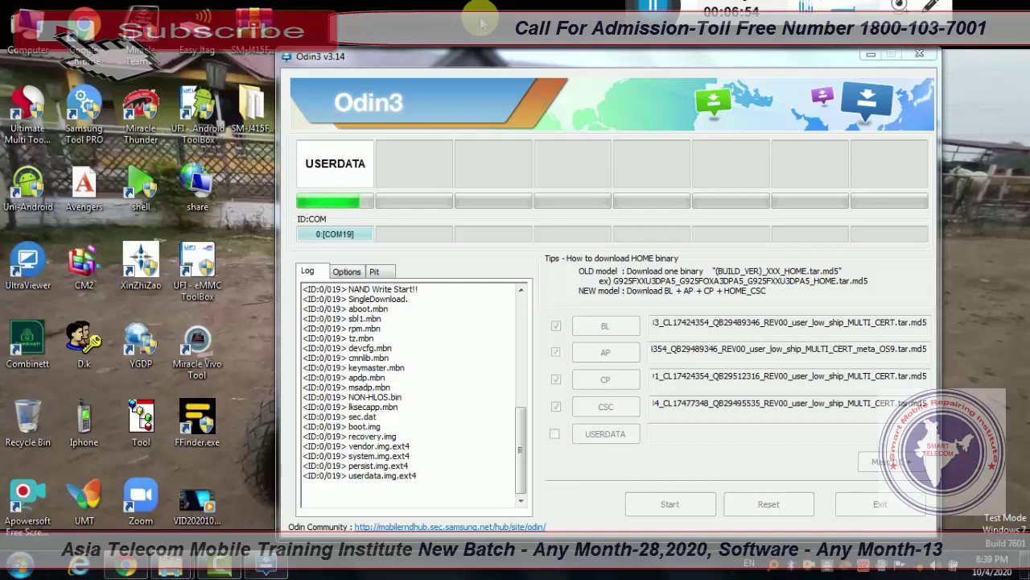
pyautogui.rightClick(1008, 171)
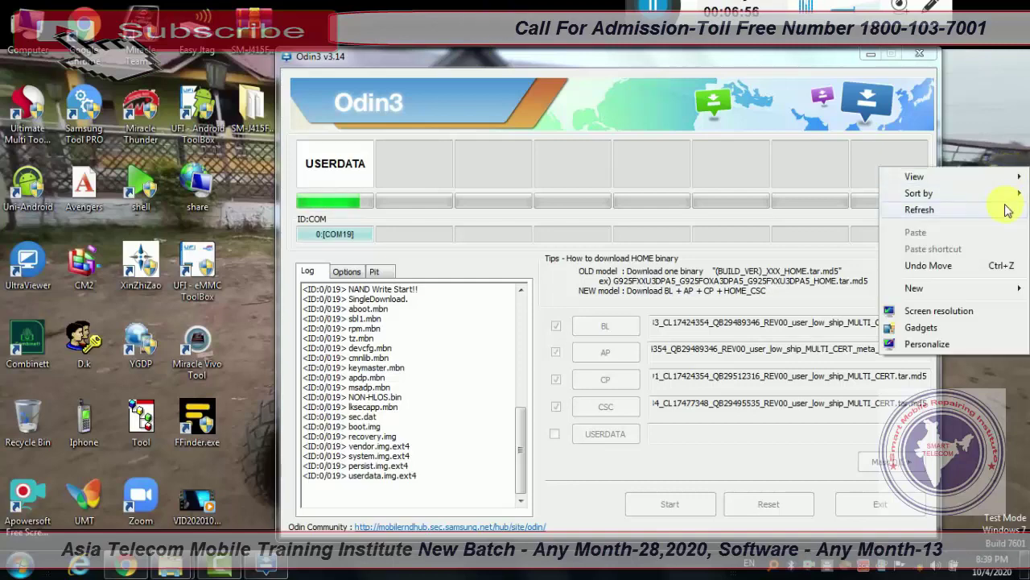
pyautogui.click(1008, 210)
pyautogui.rightClick(1006, 187)
pyautogui.rightClick(1008, 228)
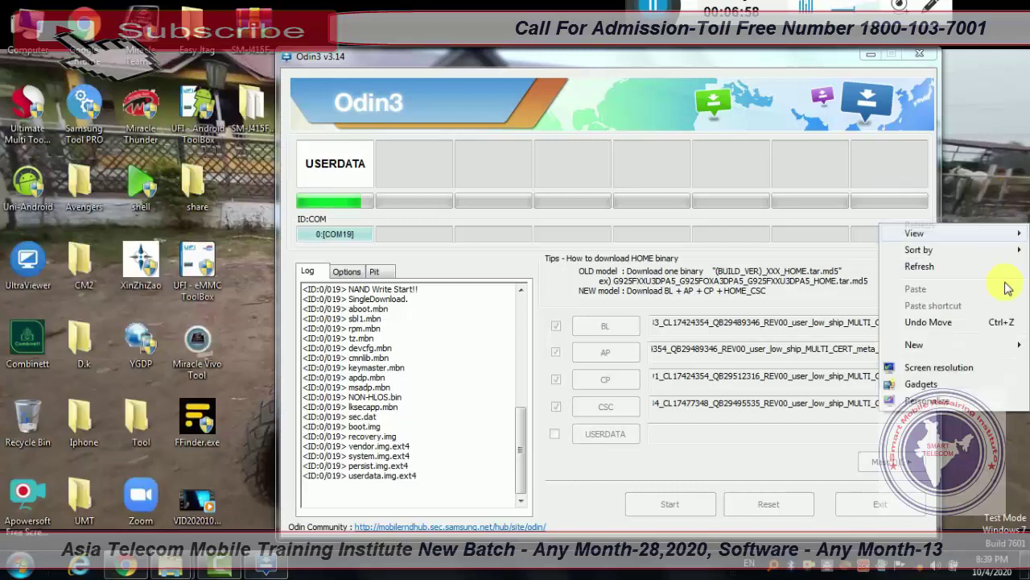
pyautogui.click(1003, 266)
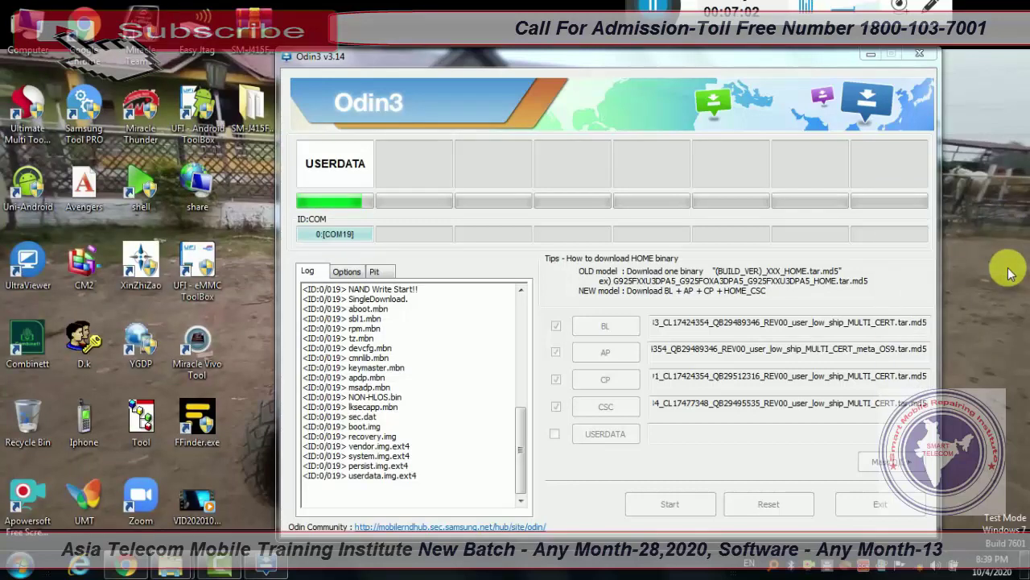
pyautogui.rightClick(1011, 268)
pyautogui.click(1004, 306)
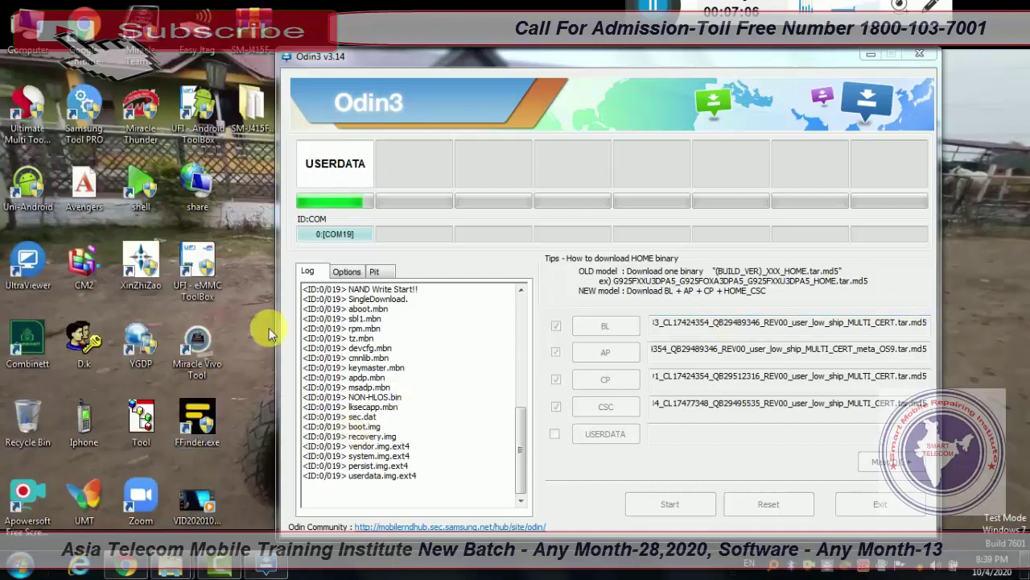
pyautogui.rightClick(251, 278)
pyautogui.click(252, 317)
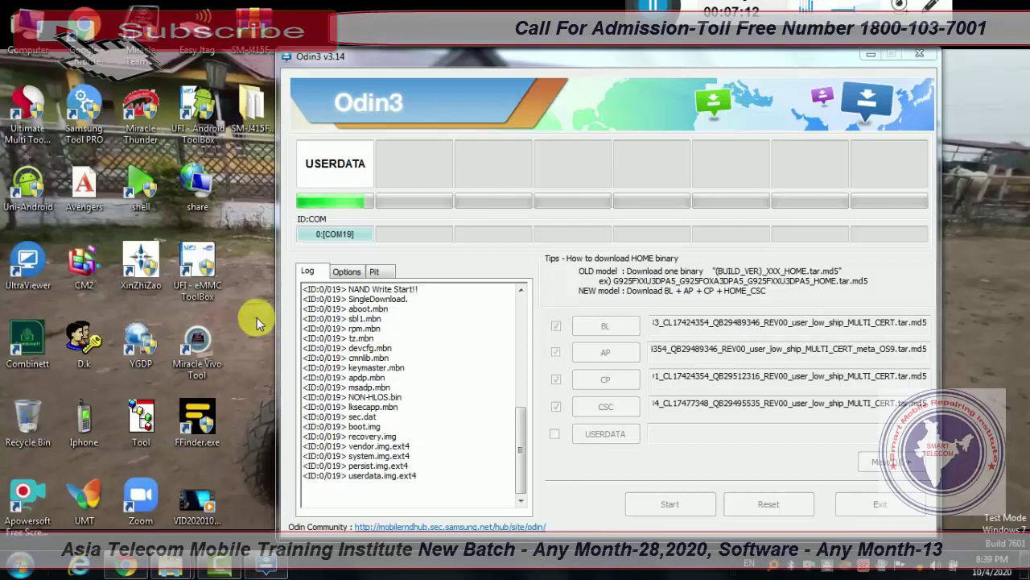
pyautogui.rightClick(1020, 220)
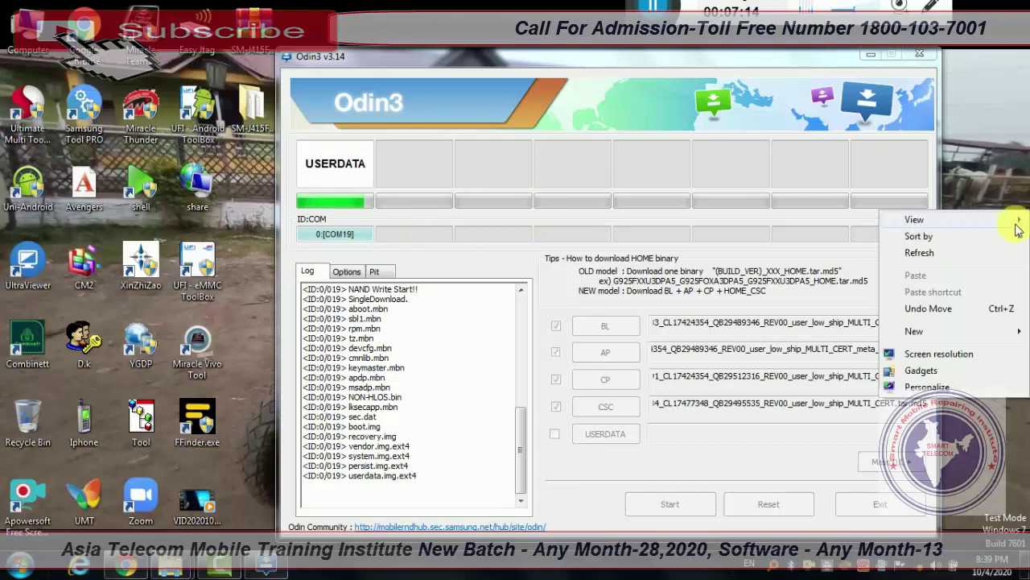
pyautogui.rightClick(1008, 256)
pyautogui.rightClick(997, 298)
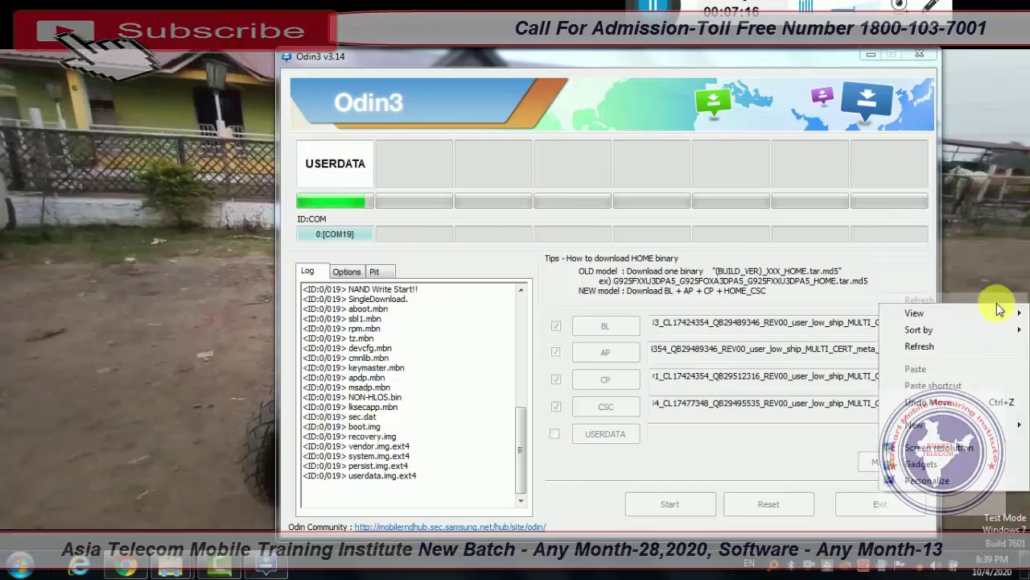
pyautogui.click(994, 346)
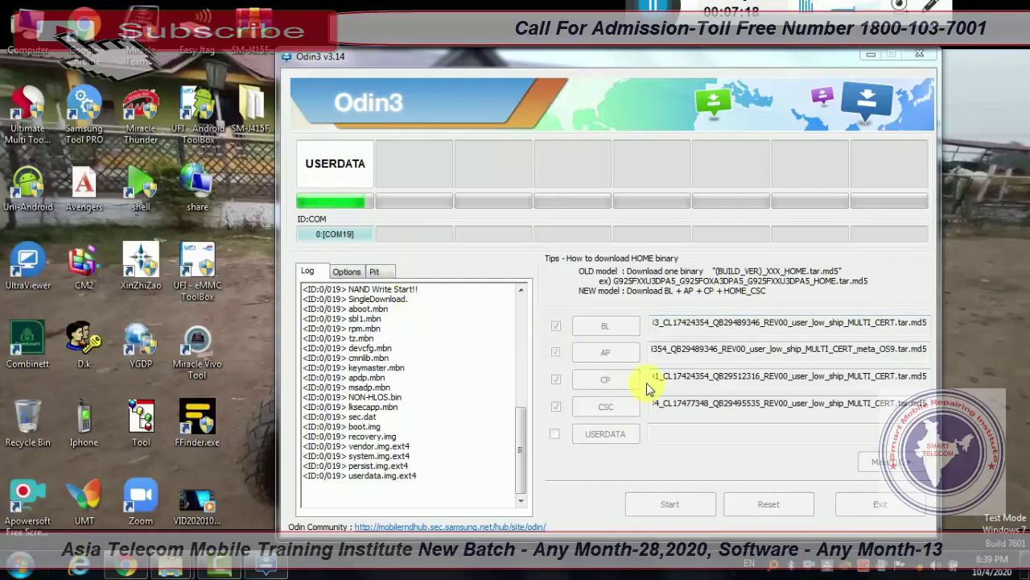
pyautogui.rightClick(987, 183)
pyautogui.rightClick(988, 225)
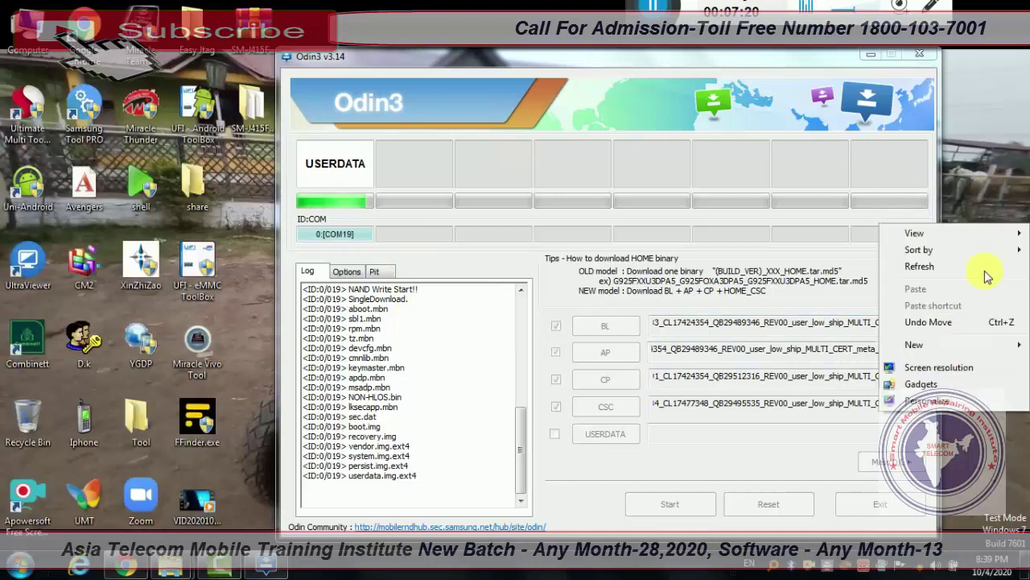
pyautogui.click(992, 268)
pyautogui.rightClick(994, 274)
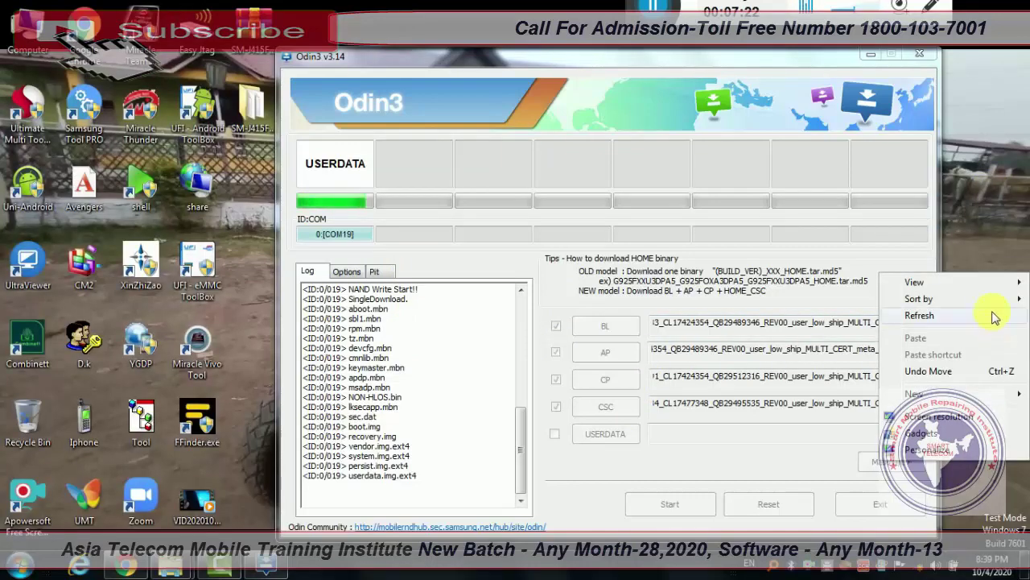
pyautogui.click(994, 314)
pyautogui.rightClick(1013, 187)
pyautogui.click(1010, 229)
pyautogui.rightClick(1006, 238)
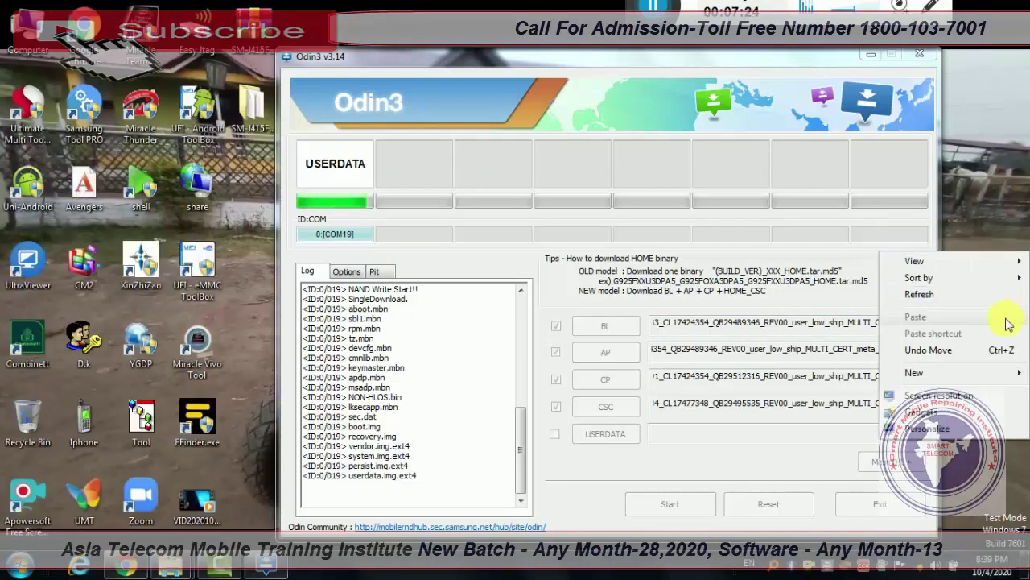
pyautogui.click(1016, 295)
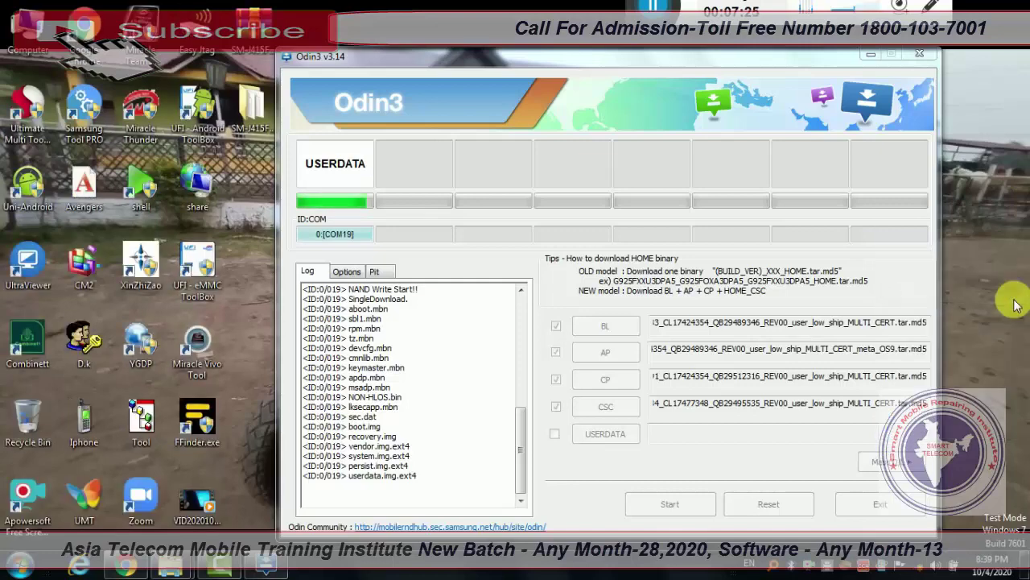
pyautogui.rightClick(993, 200)
pyautogui.click(993, 234)
pyautogui.rightClick(993, 243)
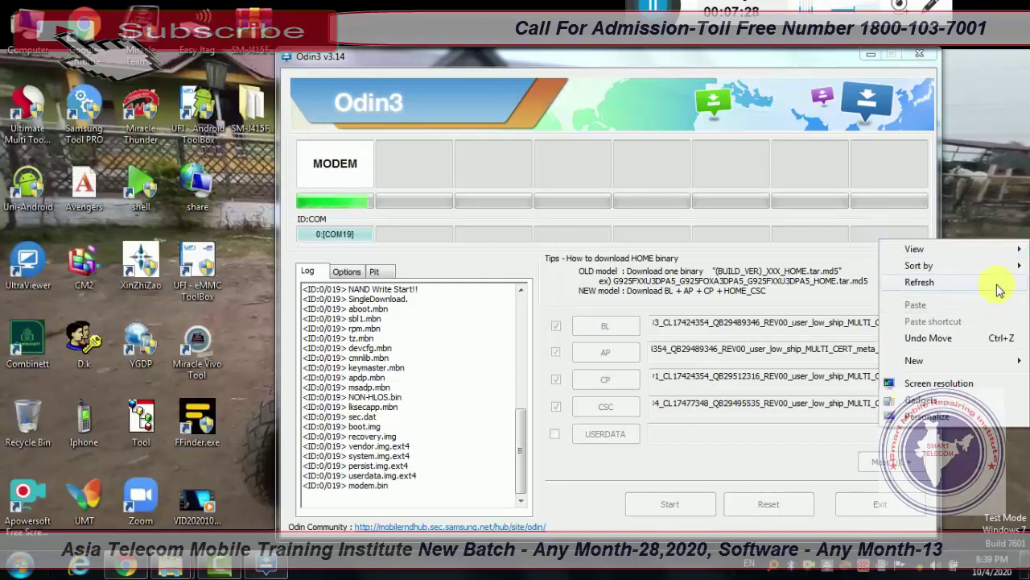
pyautogui.click(998, 284)
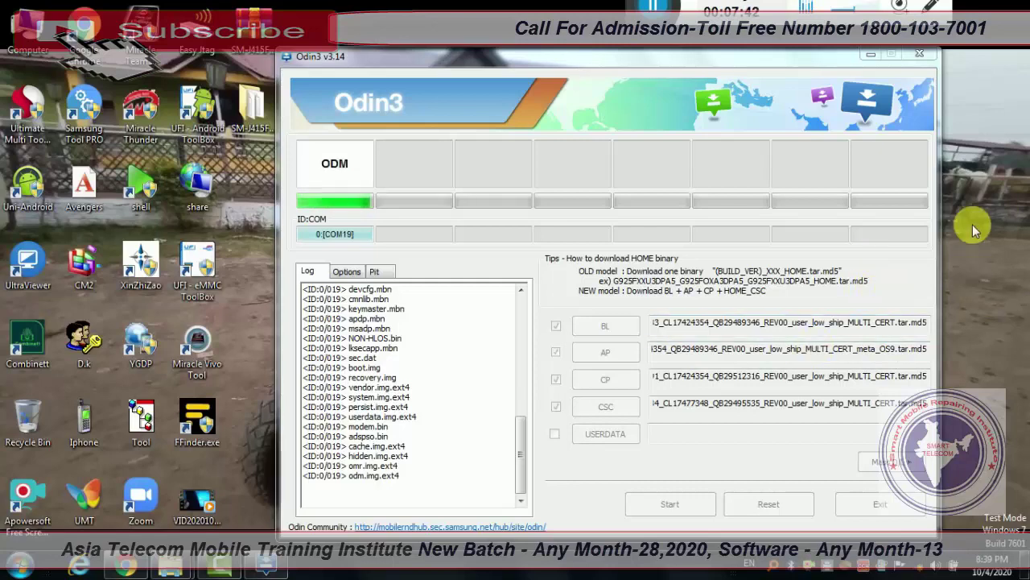
pyautogui.rightClick(1019, 161)
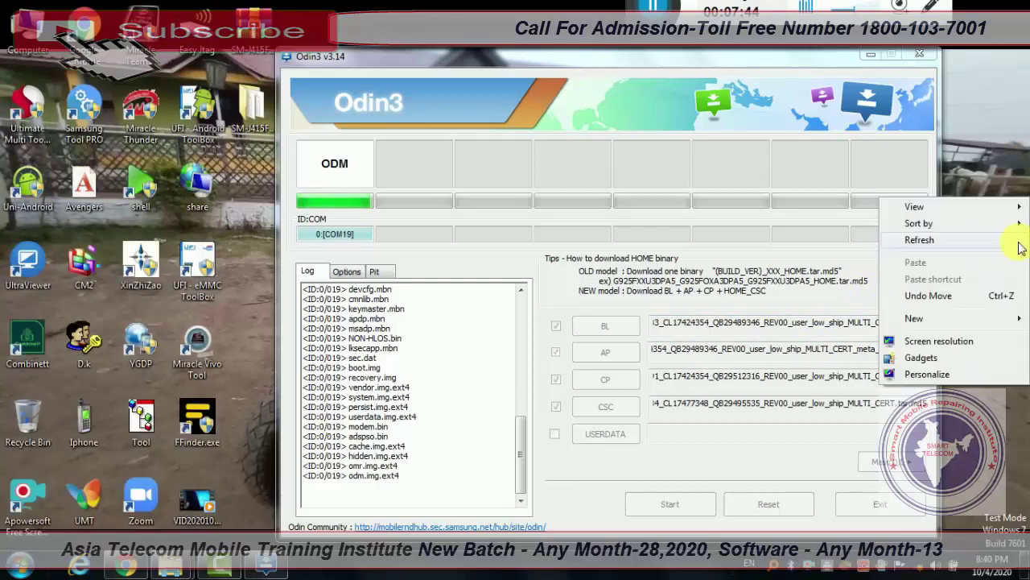
pyautogui.click(1015, 238)
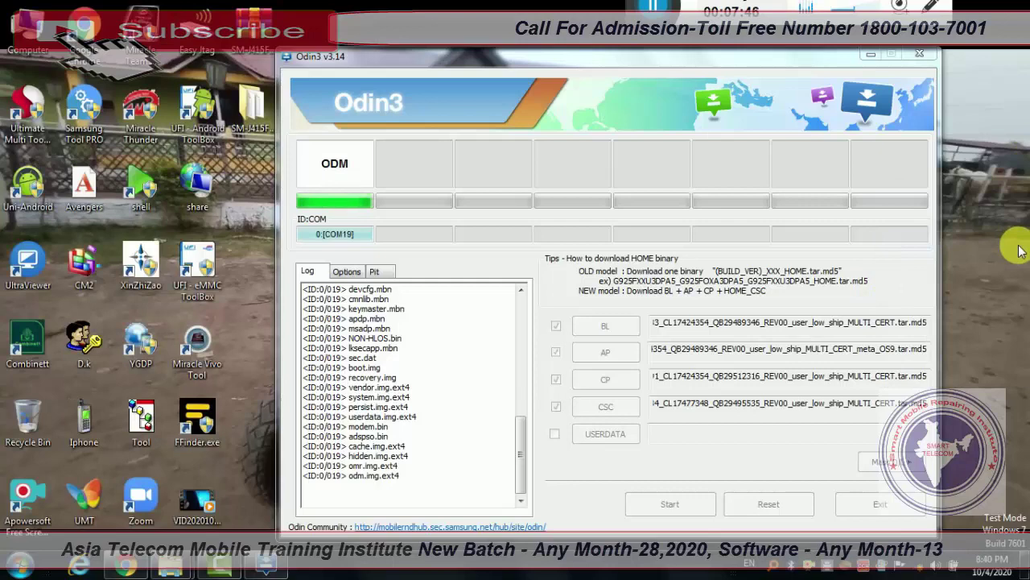